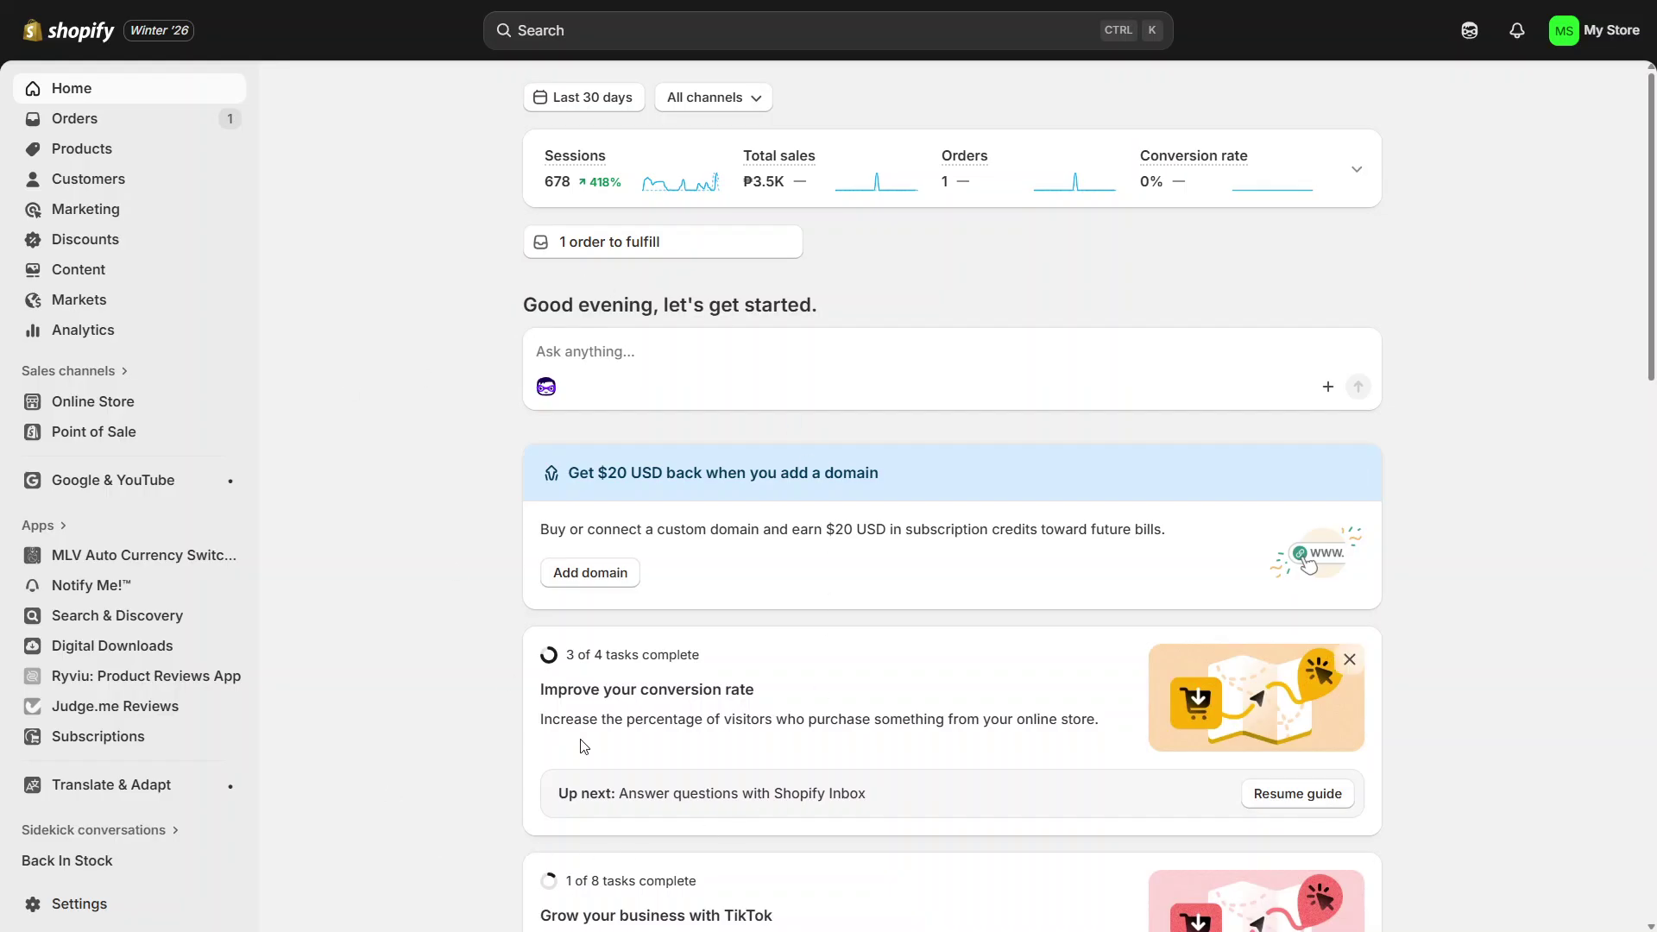
Search the Shopify App Store for "shopify forms" and open the installed Shopify Forms app.
click(624, 31)
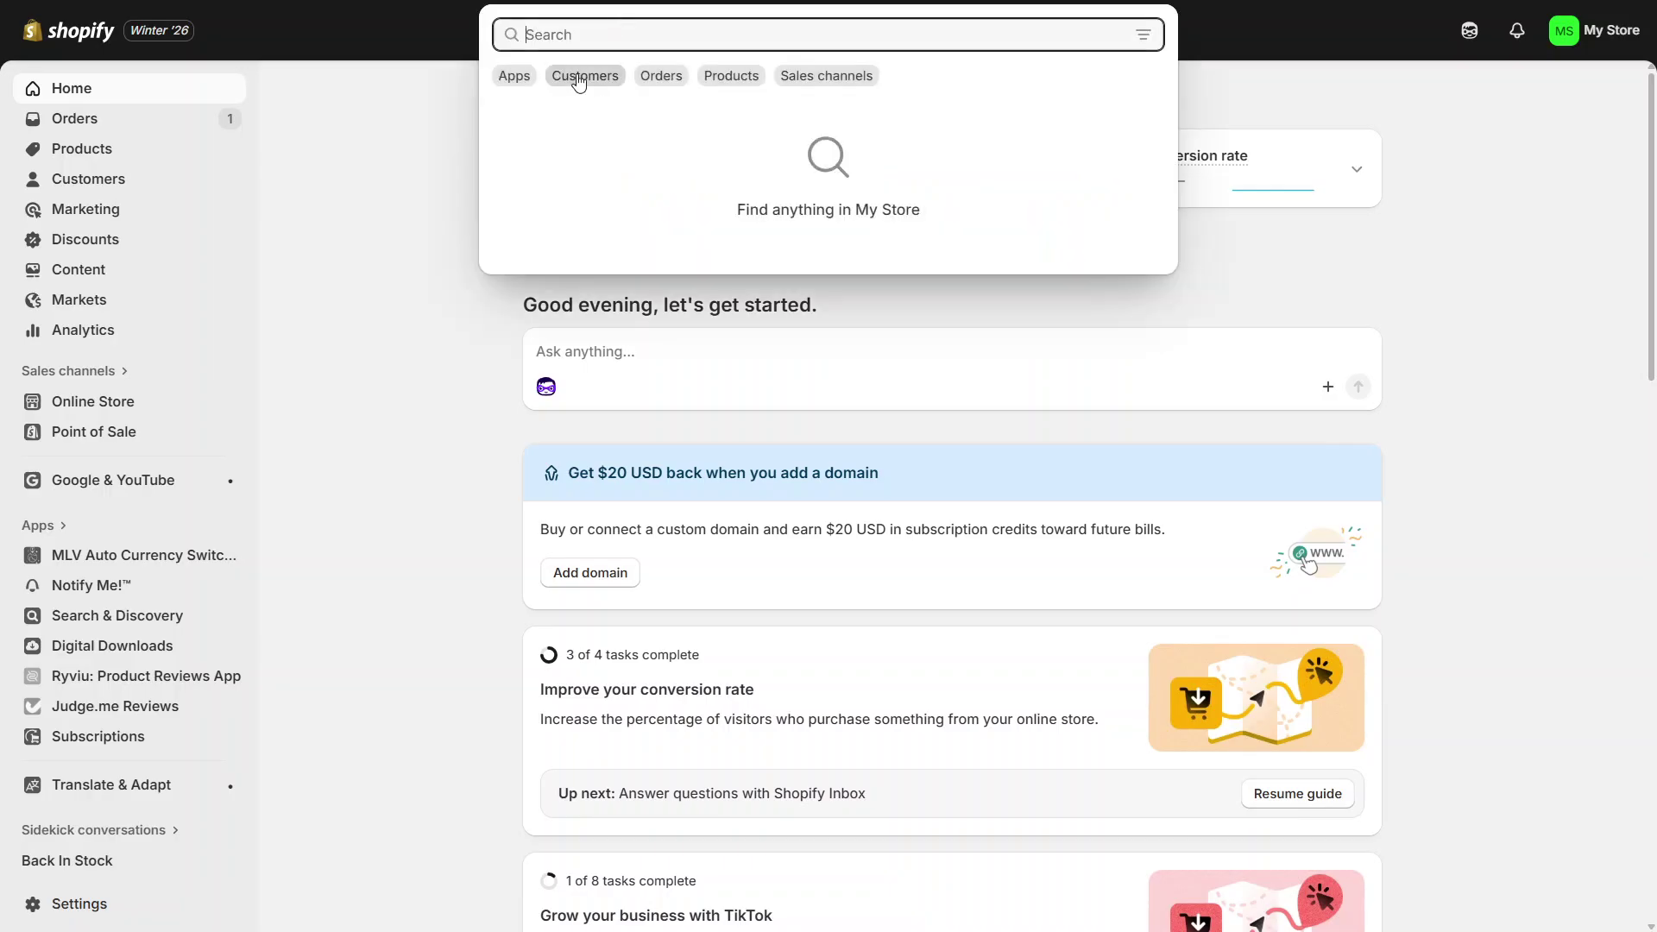
click(515, 86)
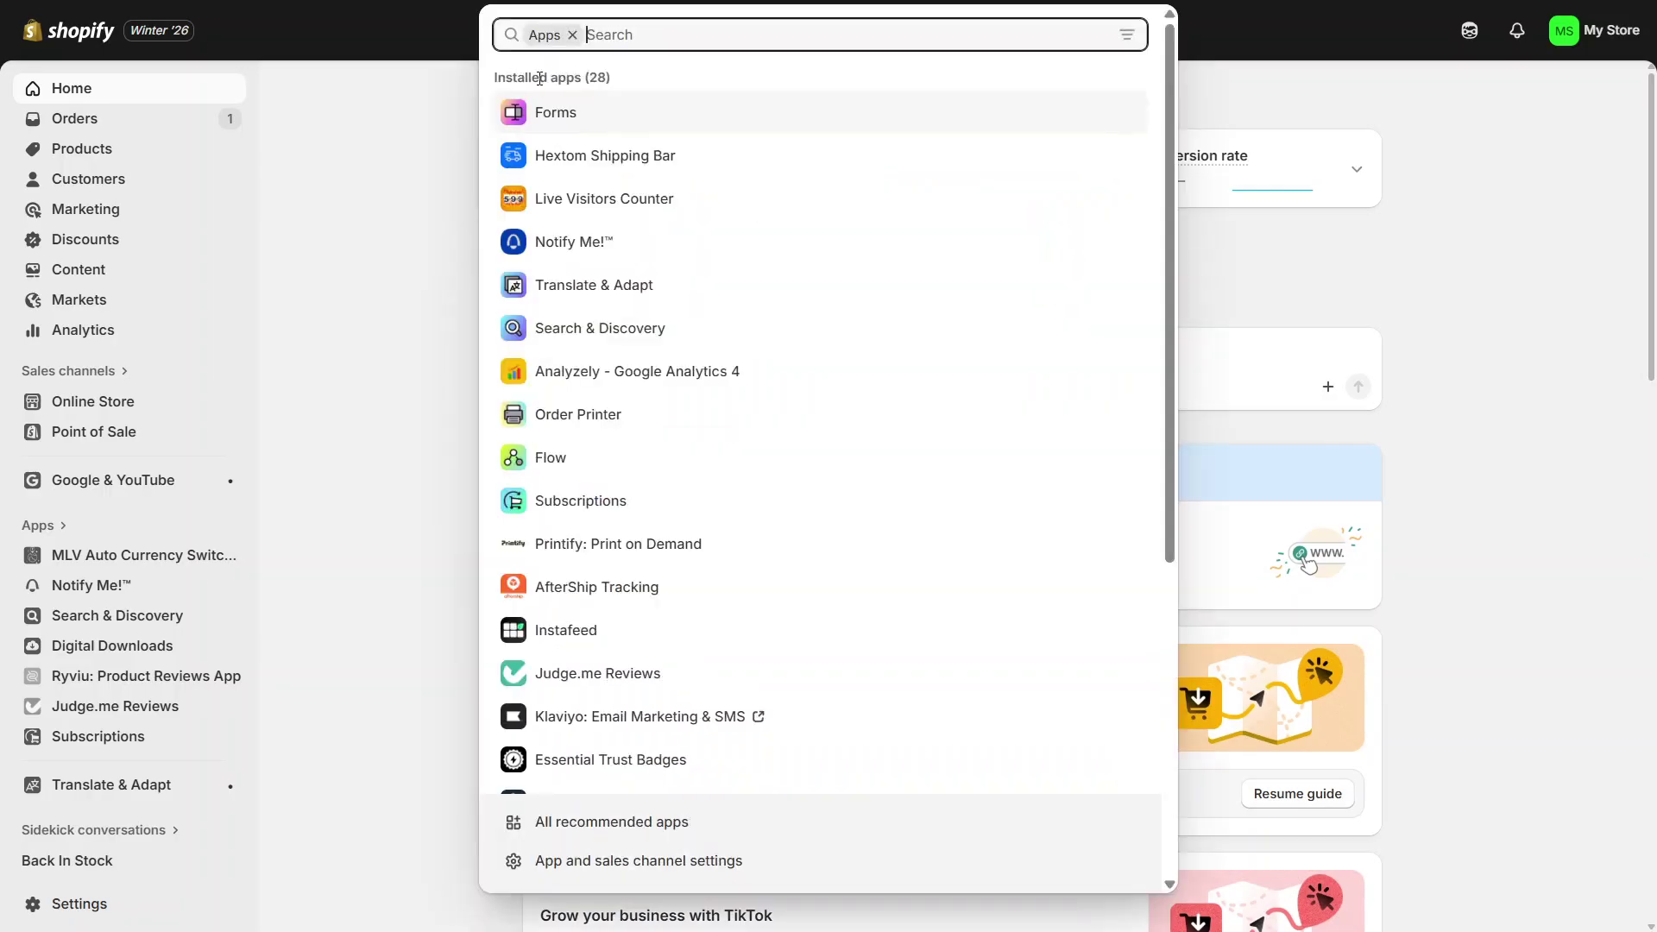
text(s)
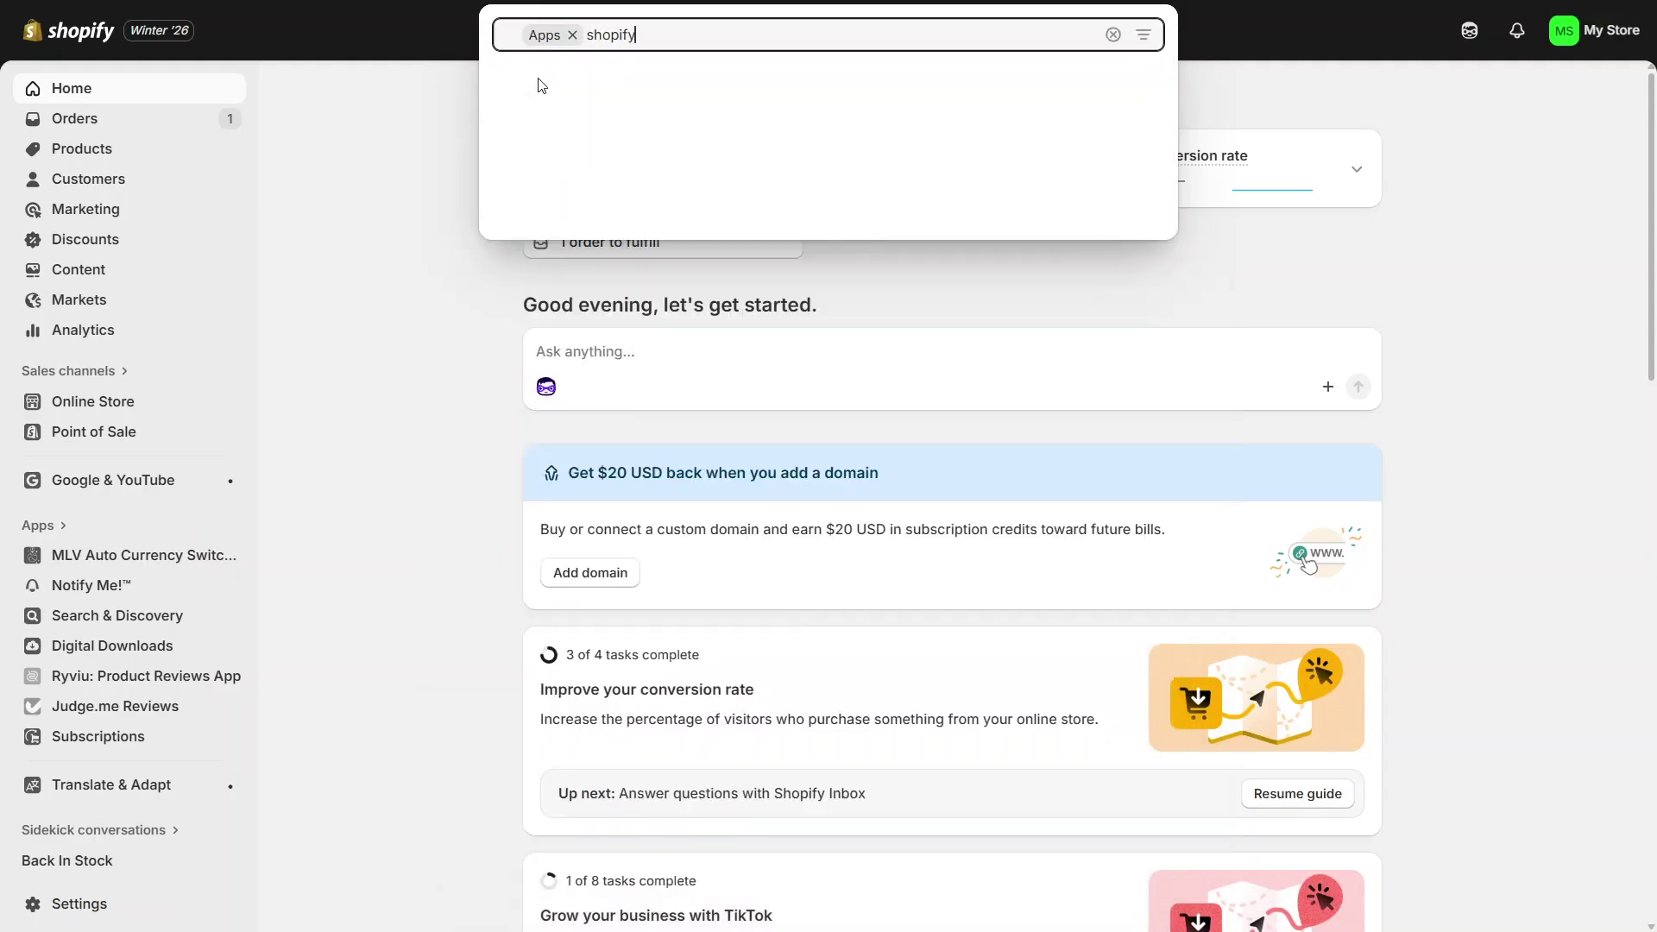
text(hopify)
key(Return)
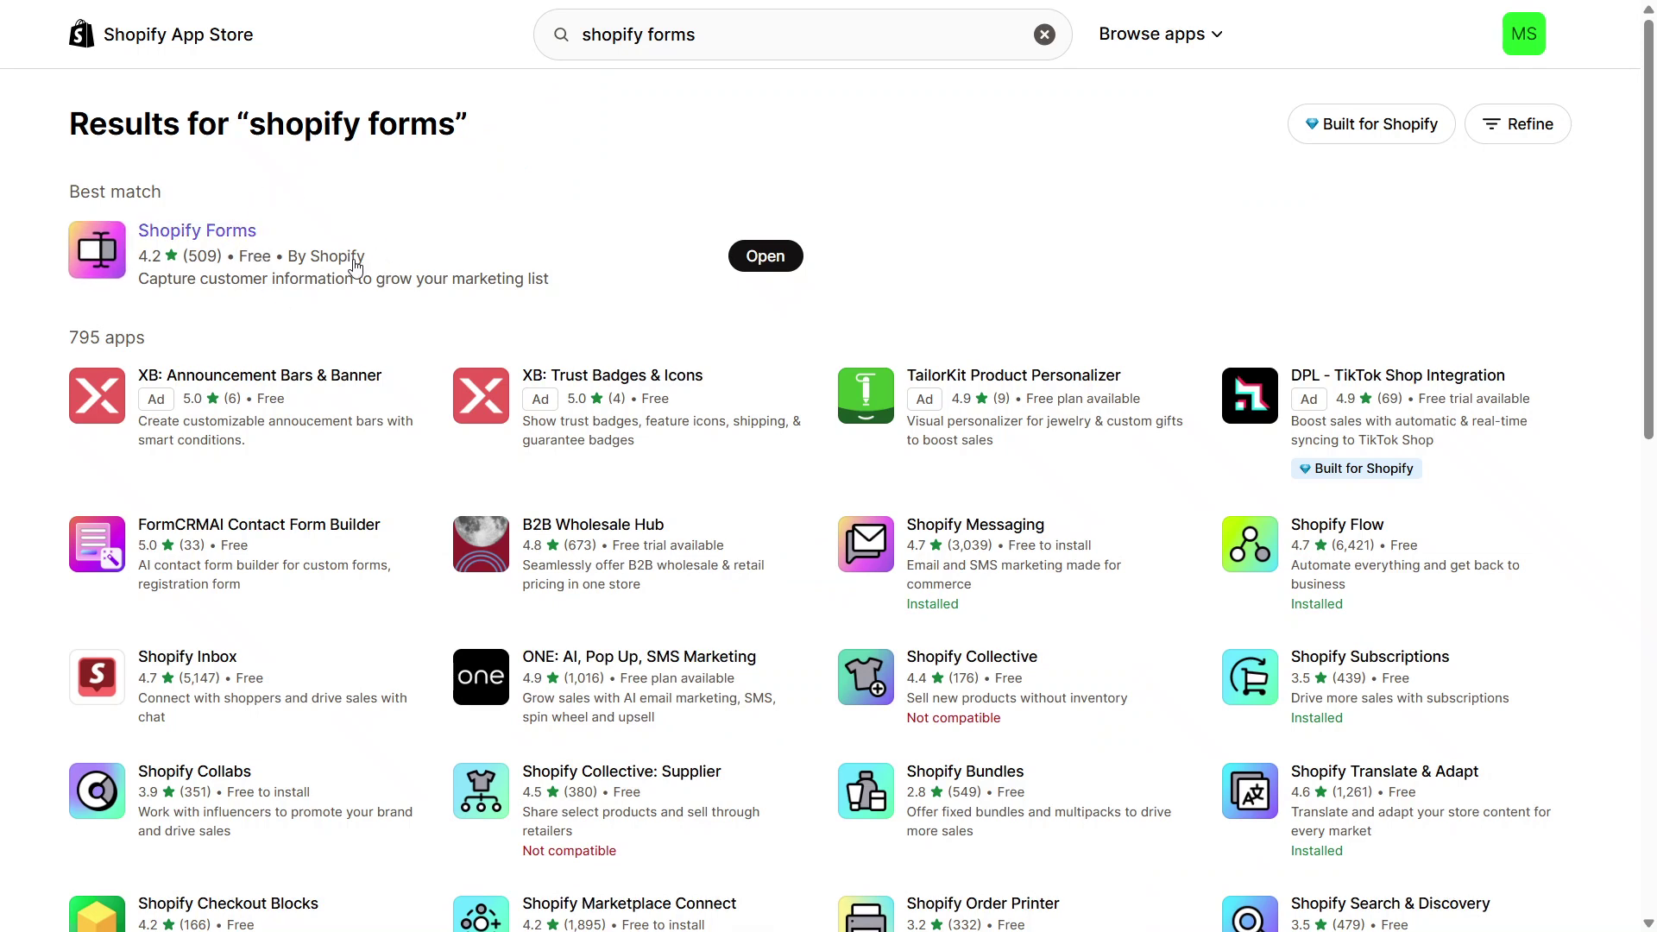
click(765, 257)
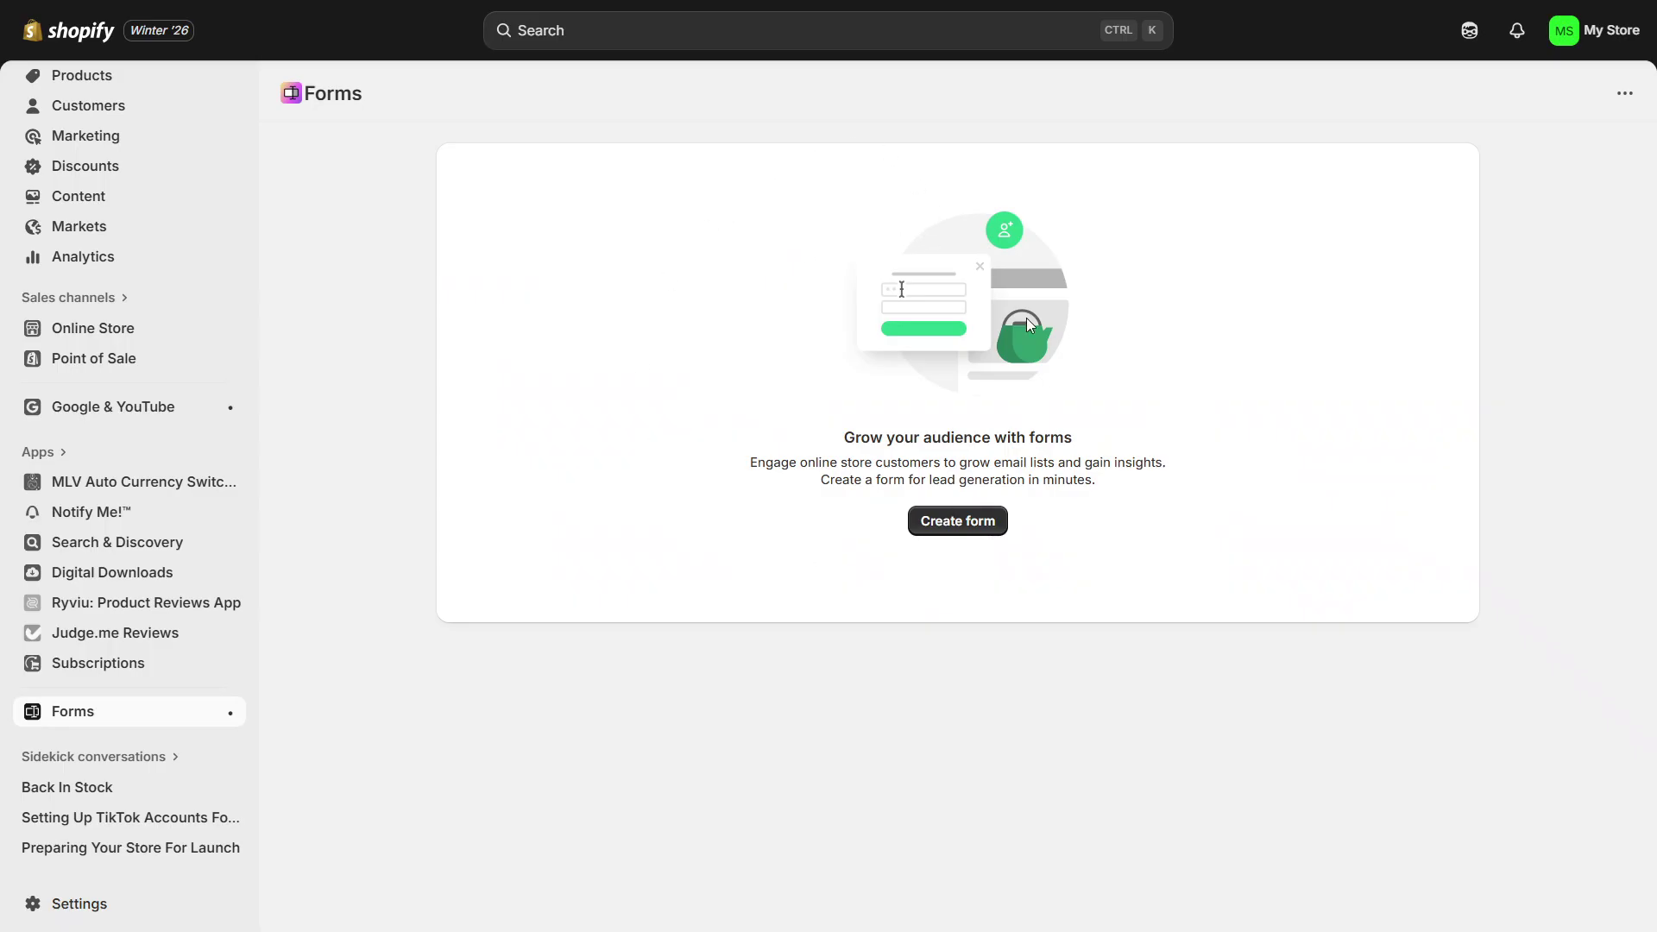
Create a popup form named "sample" in the Forms app.
click(976, 535)
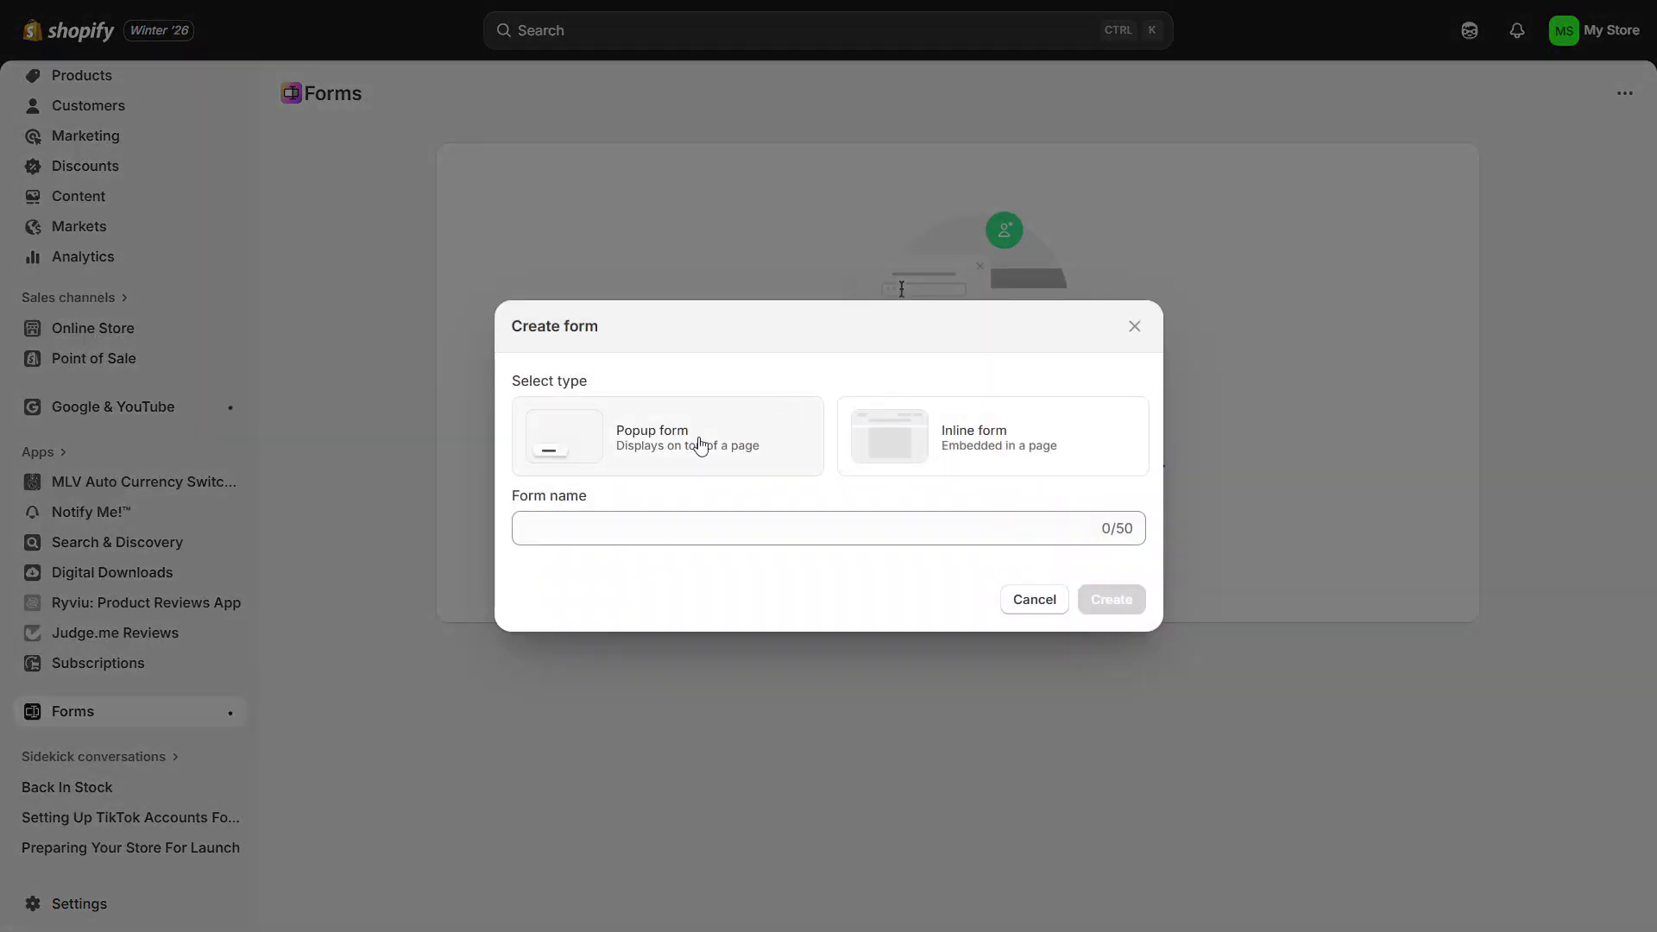
click(681, 449)
click(668, 524)
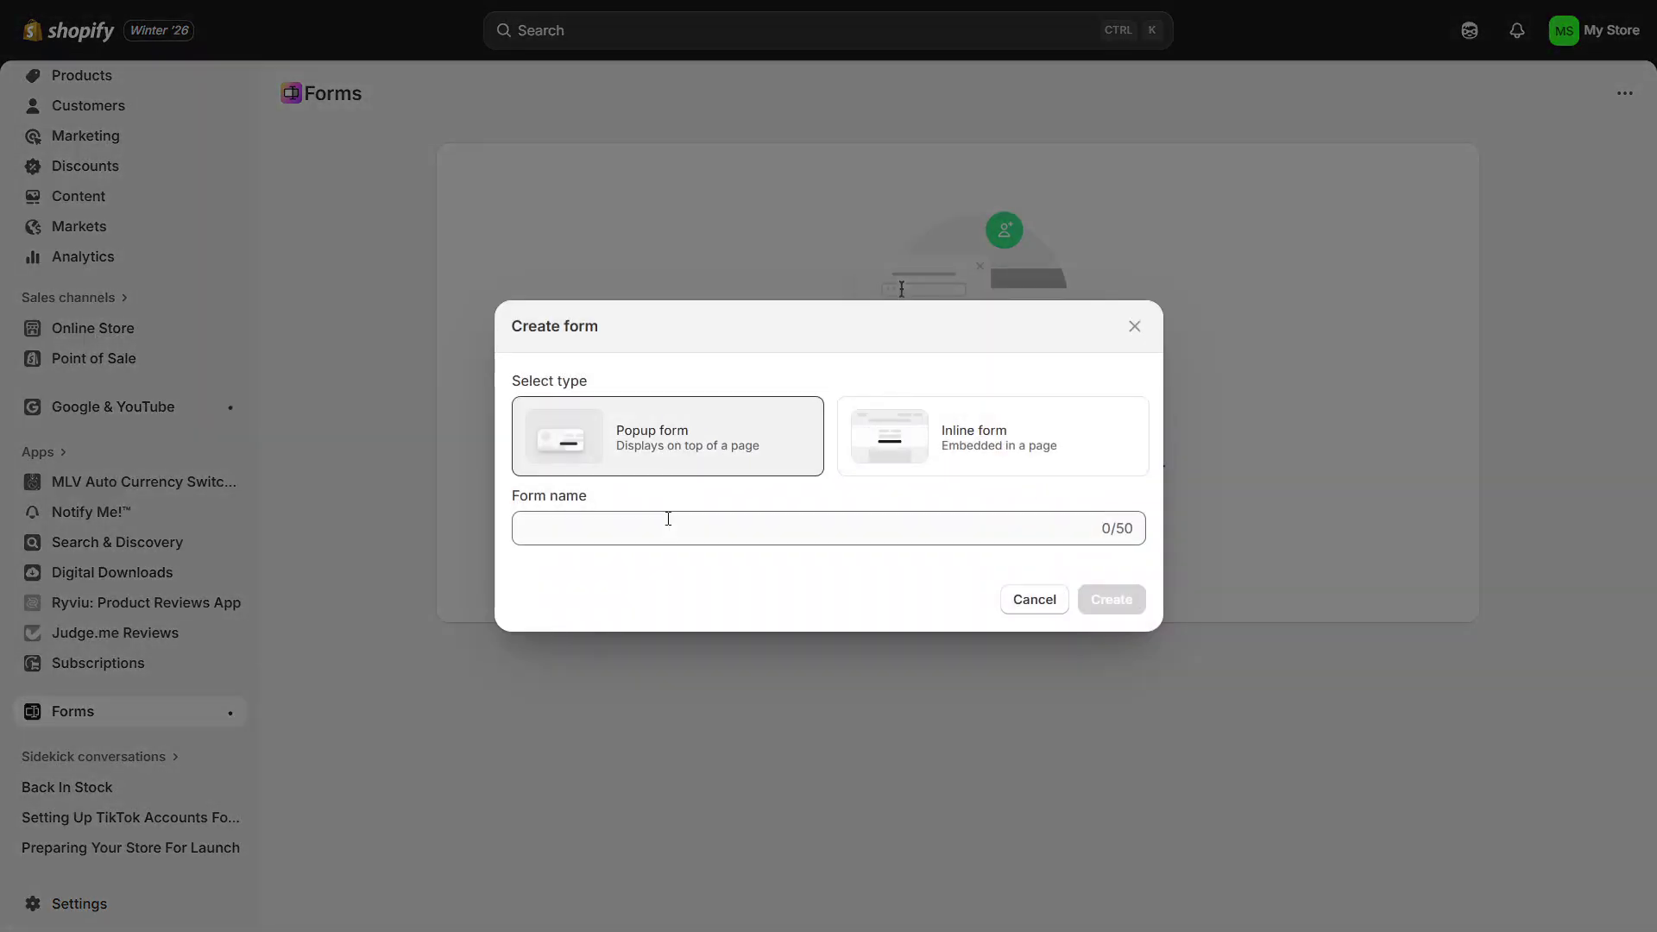
text(sample)
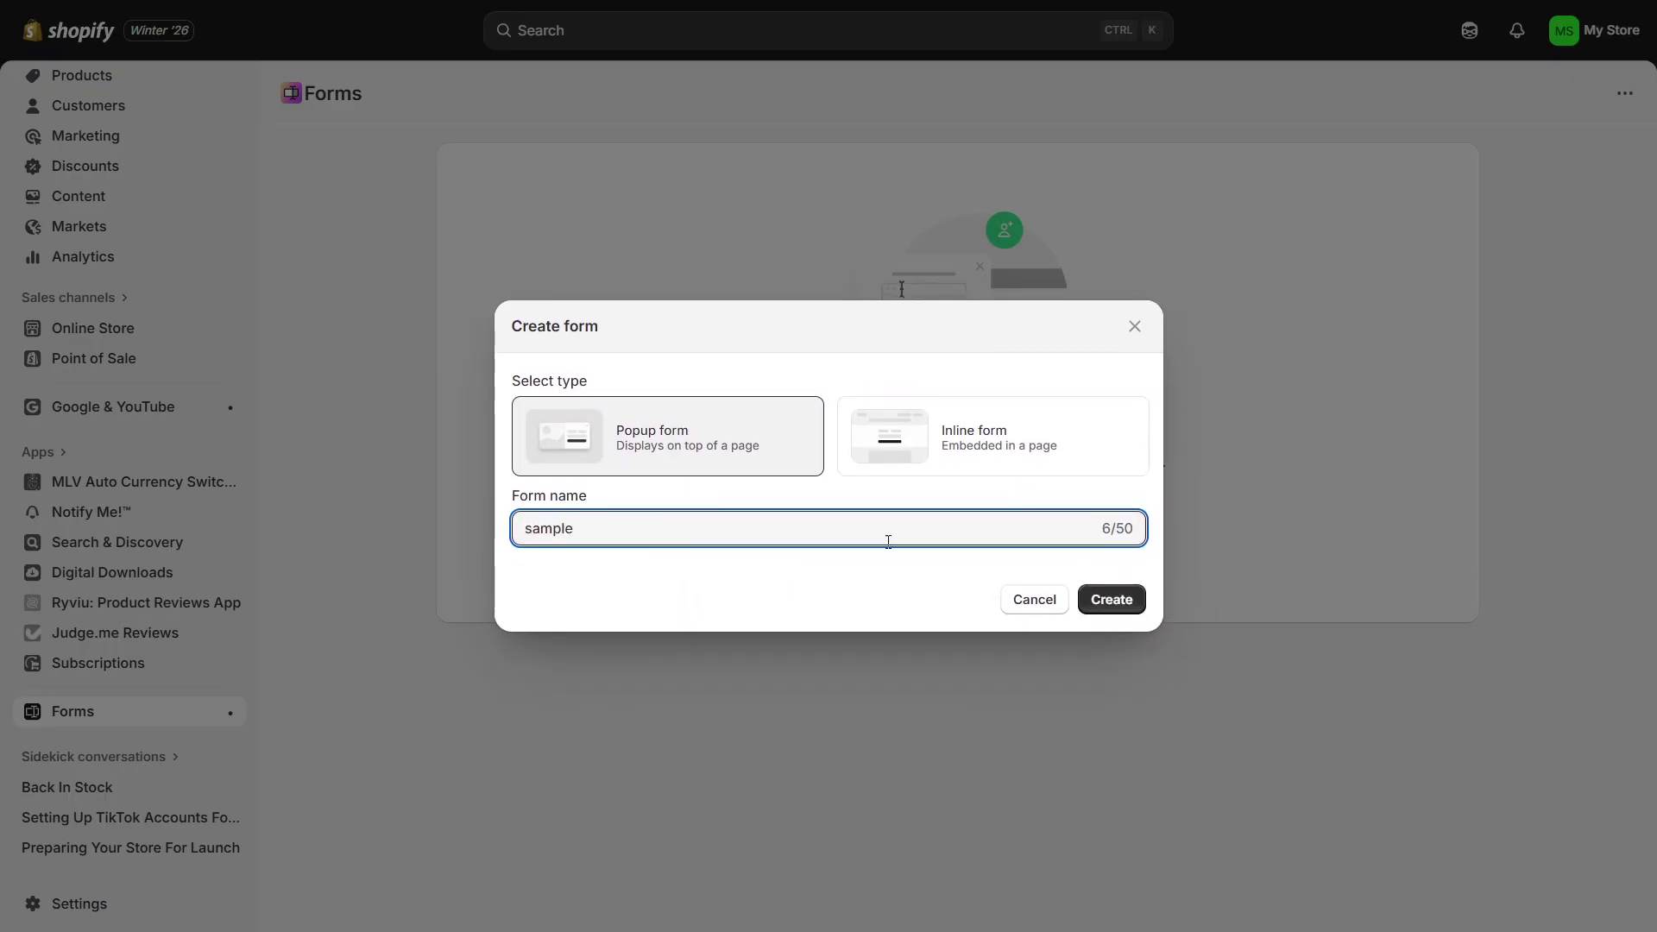
click(1116, 604)
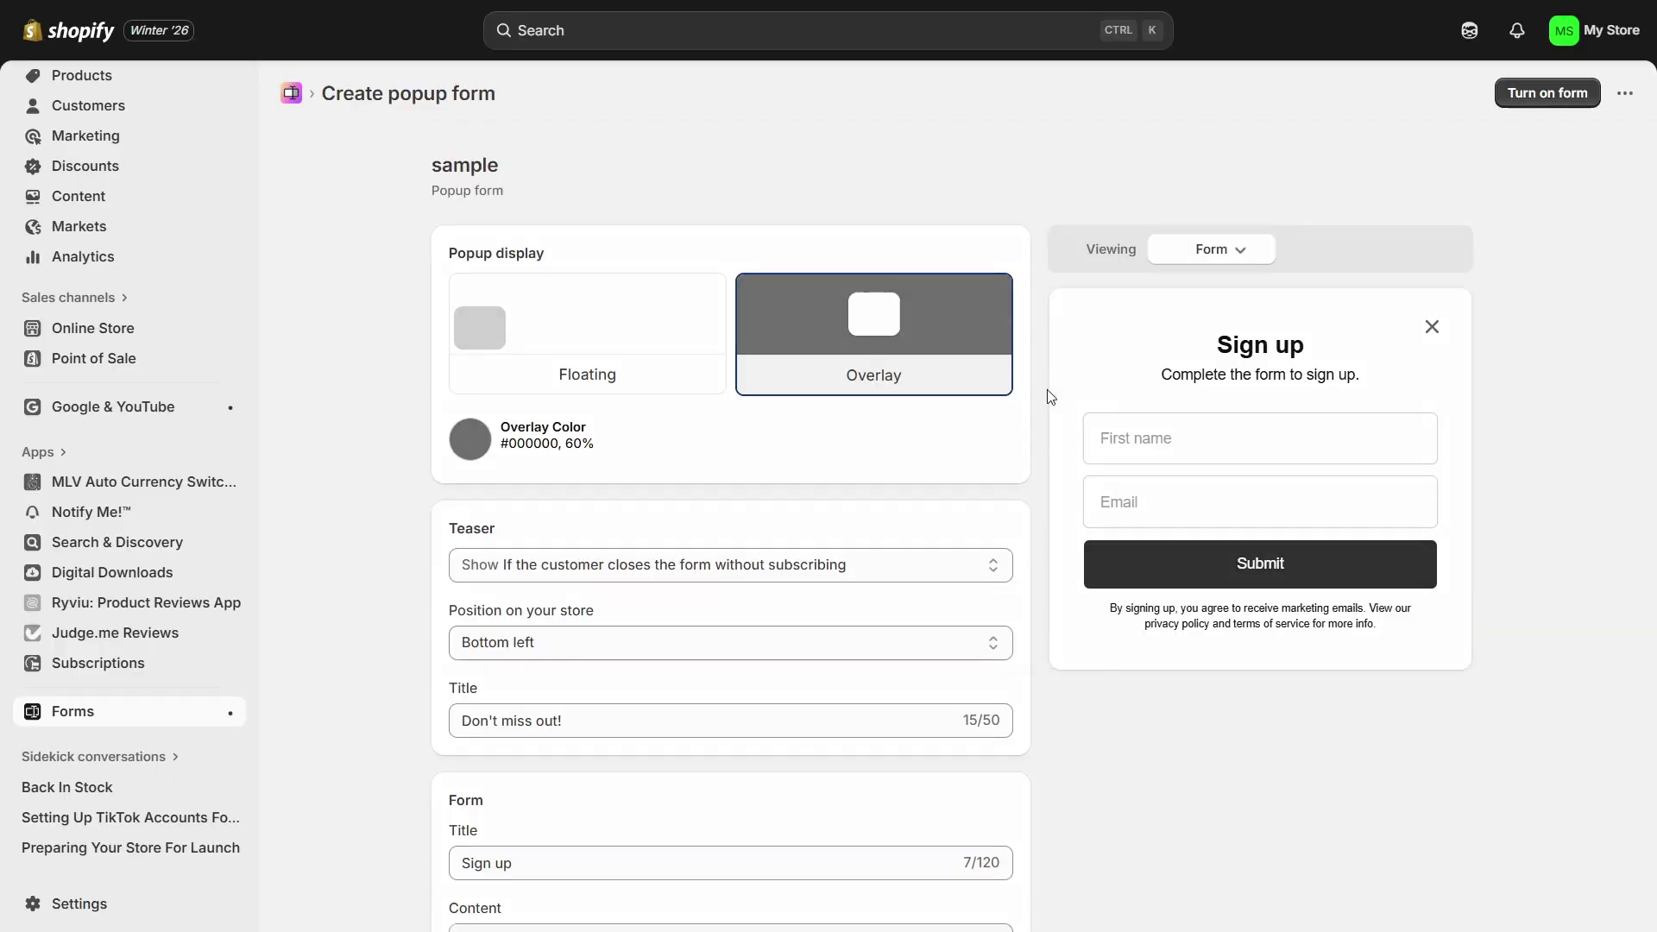
Try the Floating popup display for the sample form and return to Overlay.
click(612, 369)
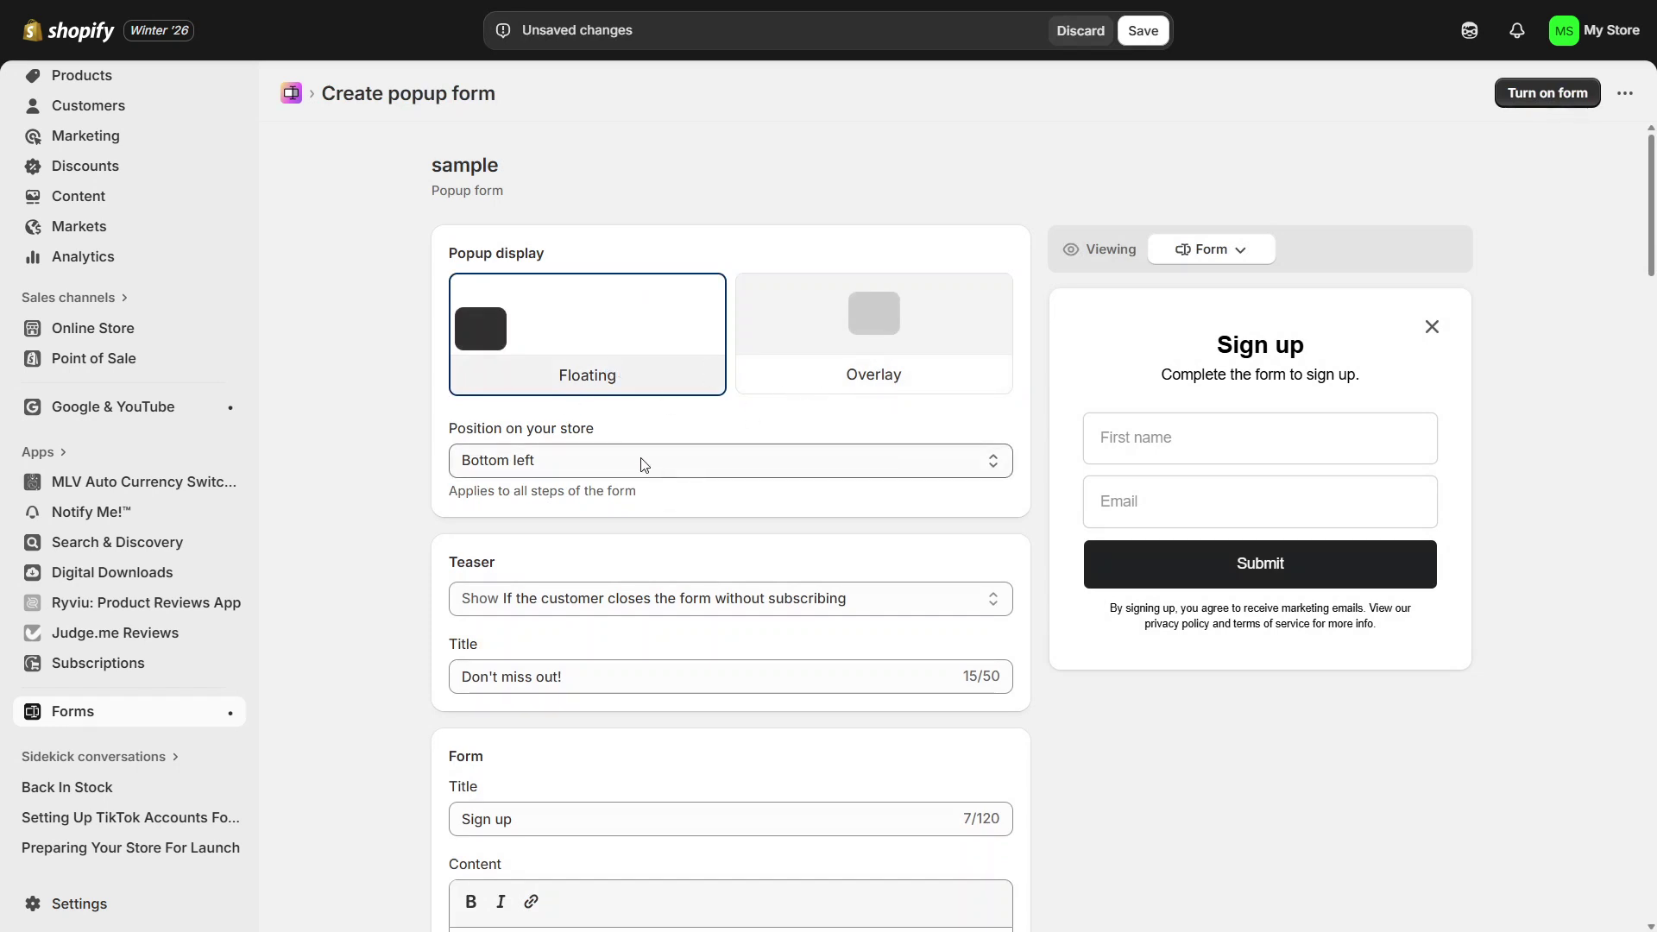
click(810, 393)
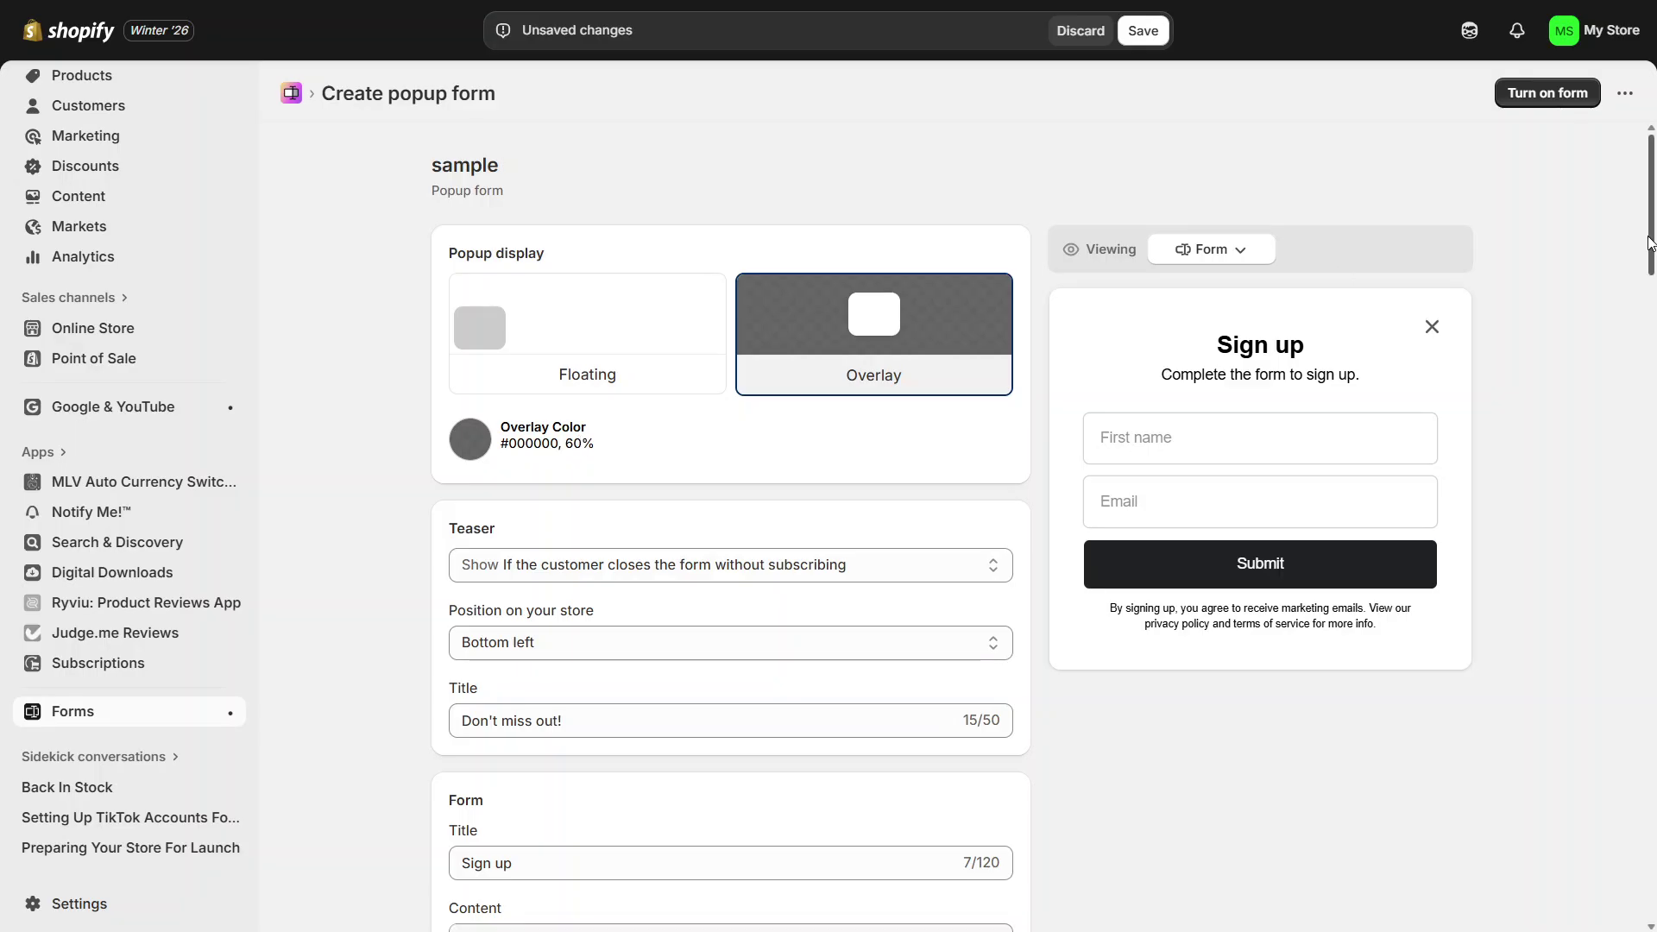
Examine the sample form's teaser, title, content and field settings, including the choices for adding a new field.
scroll(1650, 242, down, 3)
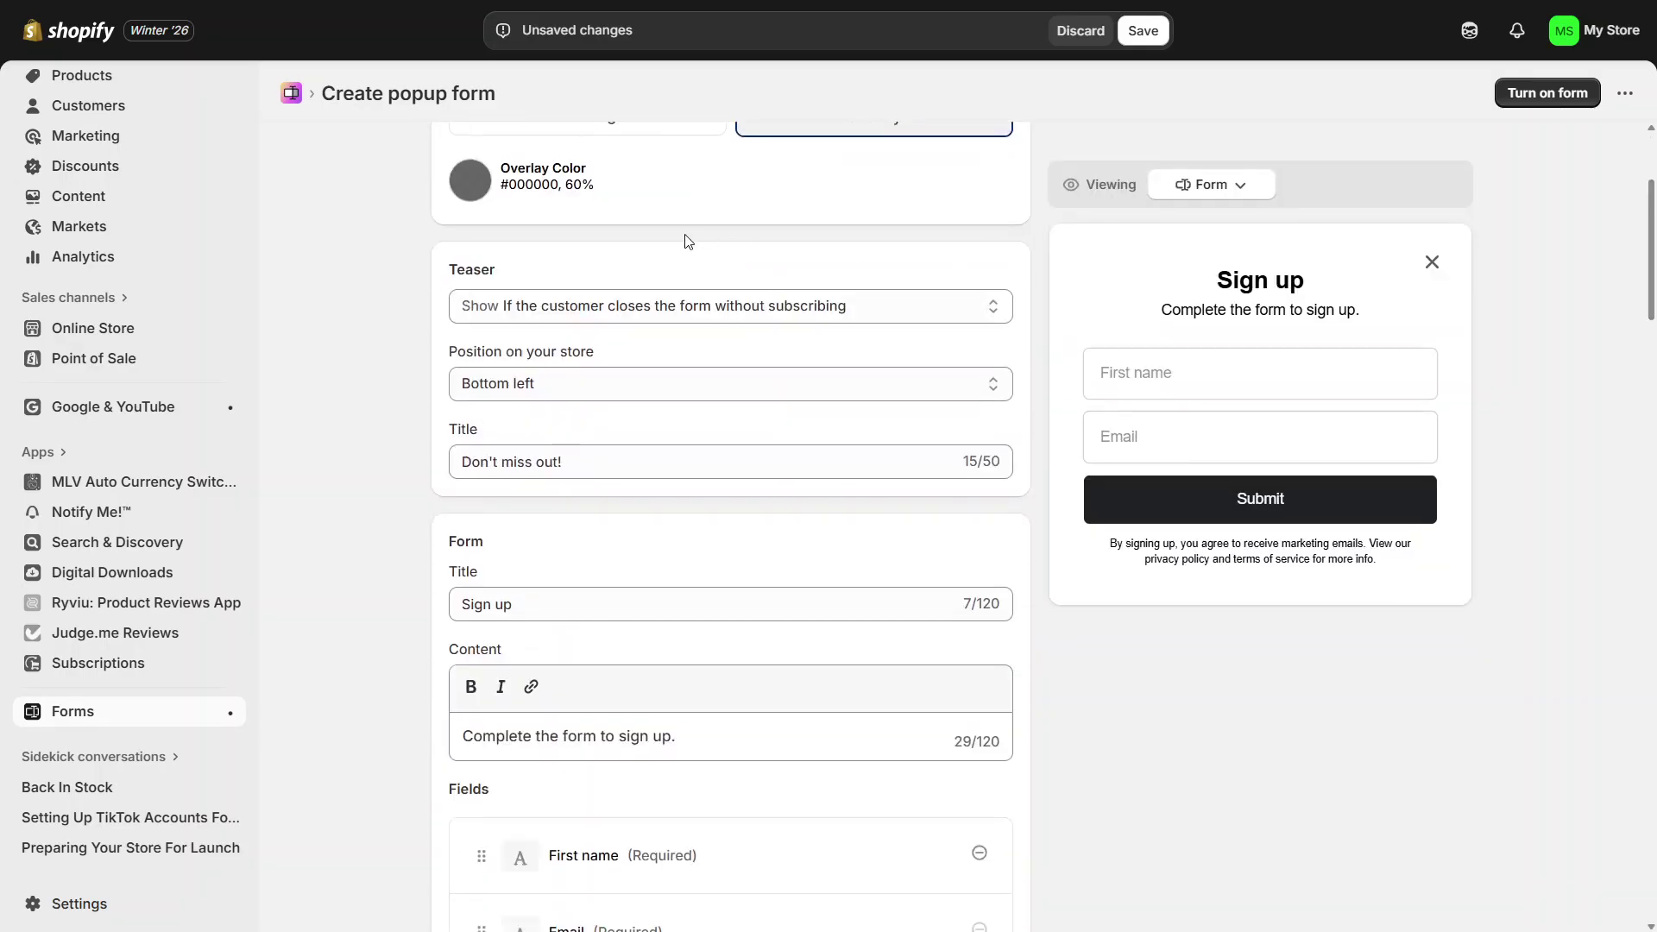
drag(523, 286, 438, 270)
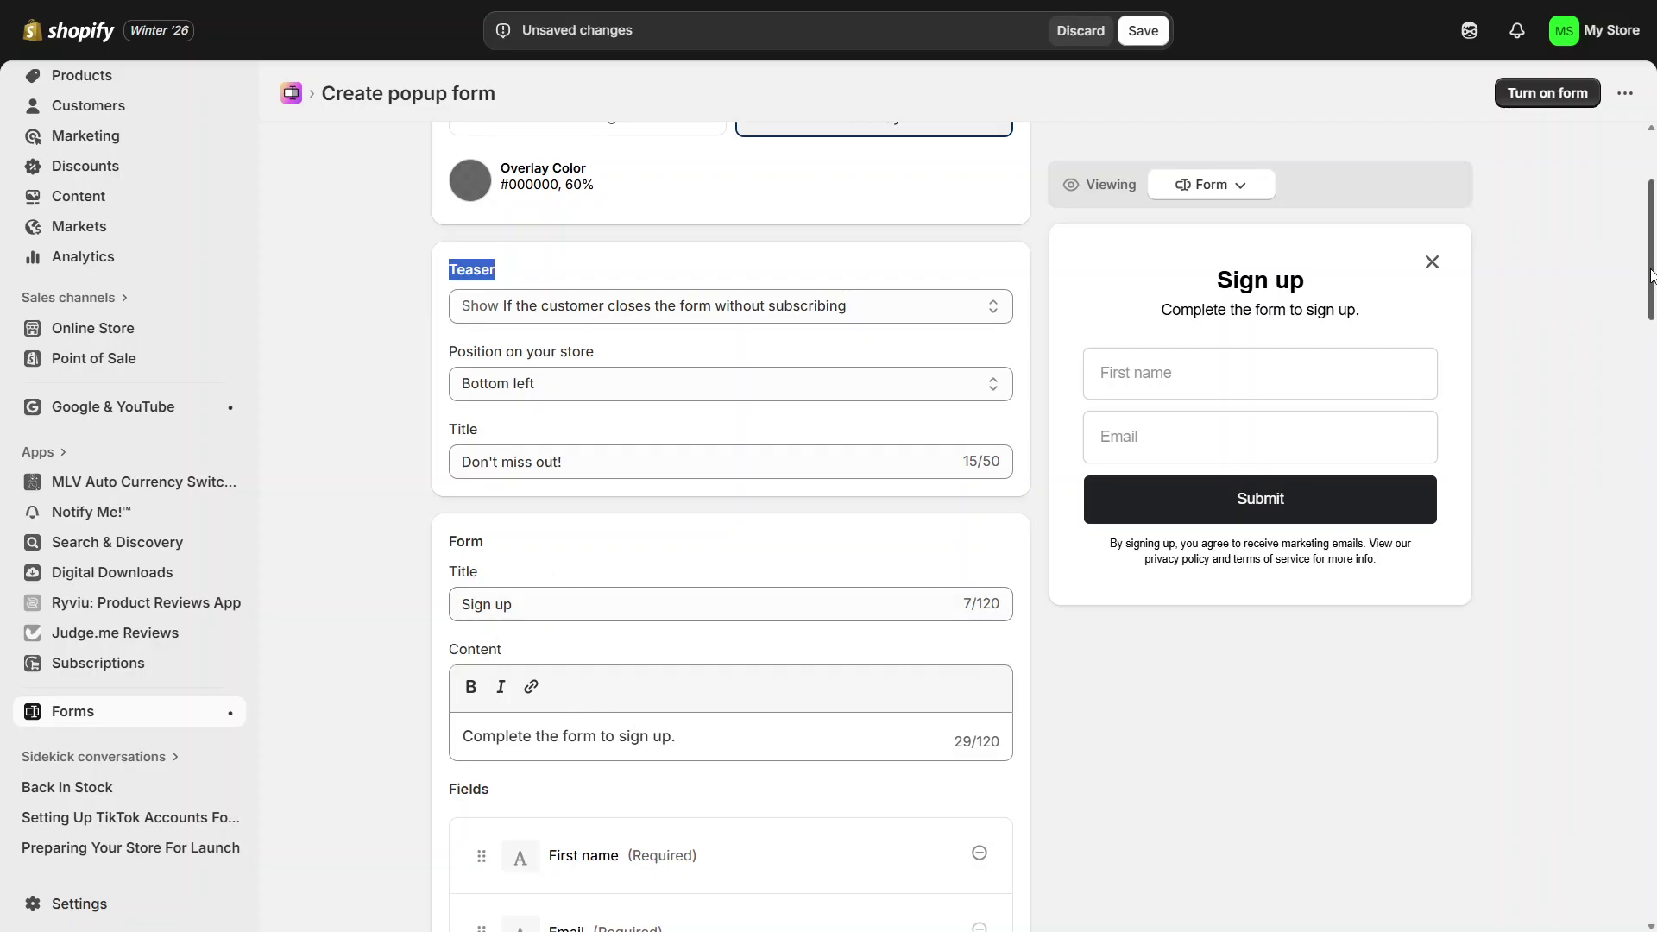
drag(1650, 274, 1650, 365)
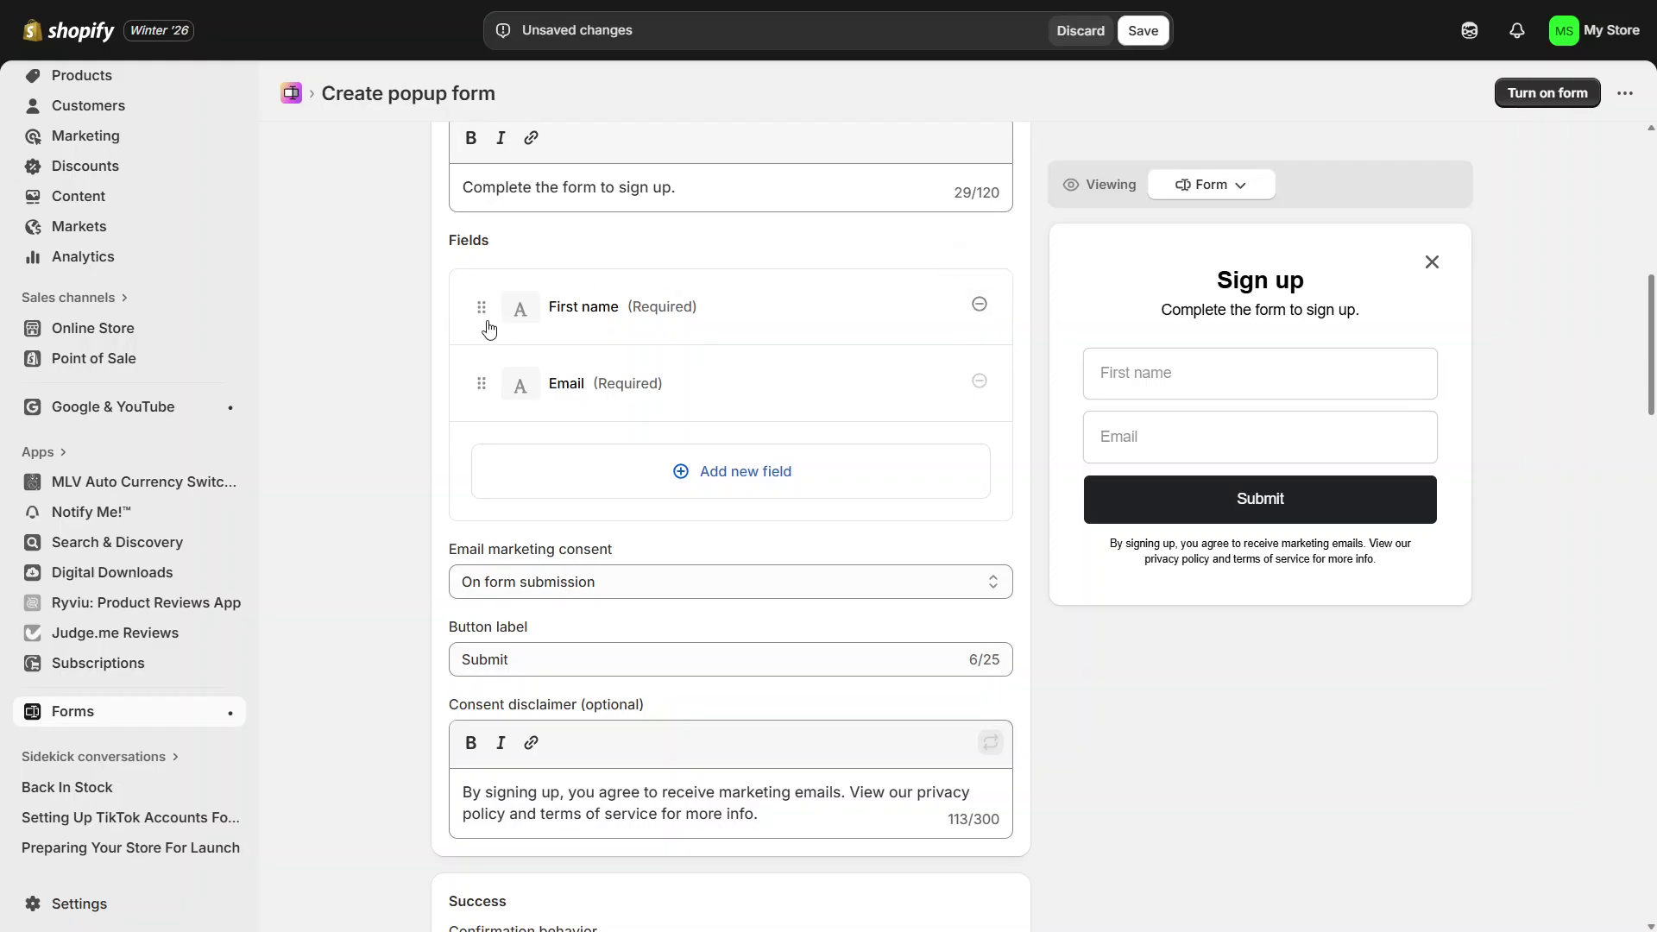
drag(482, 315, 480, 377)
click(620, 487)
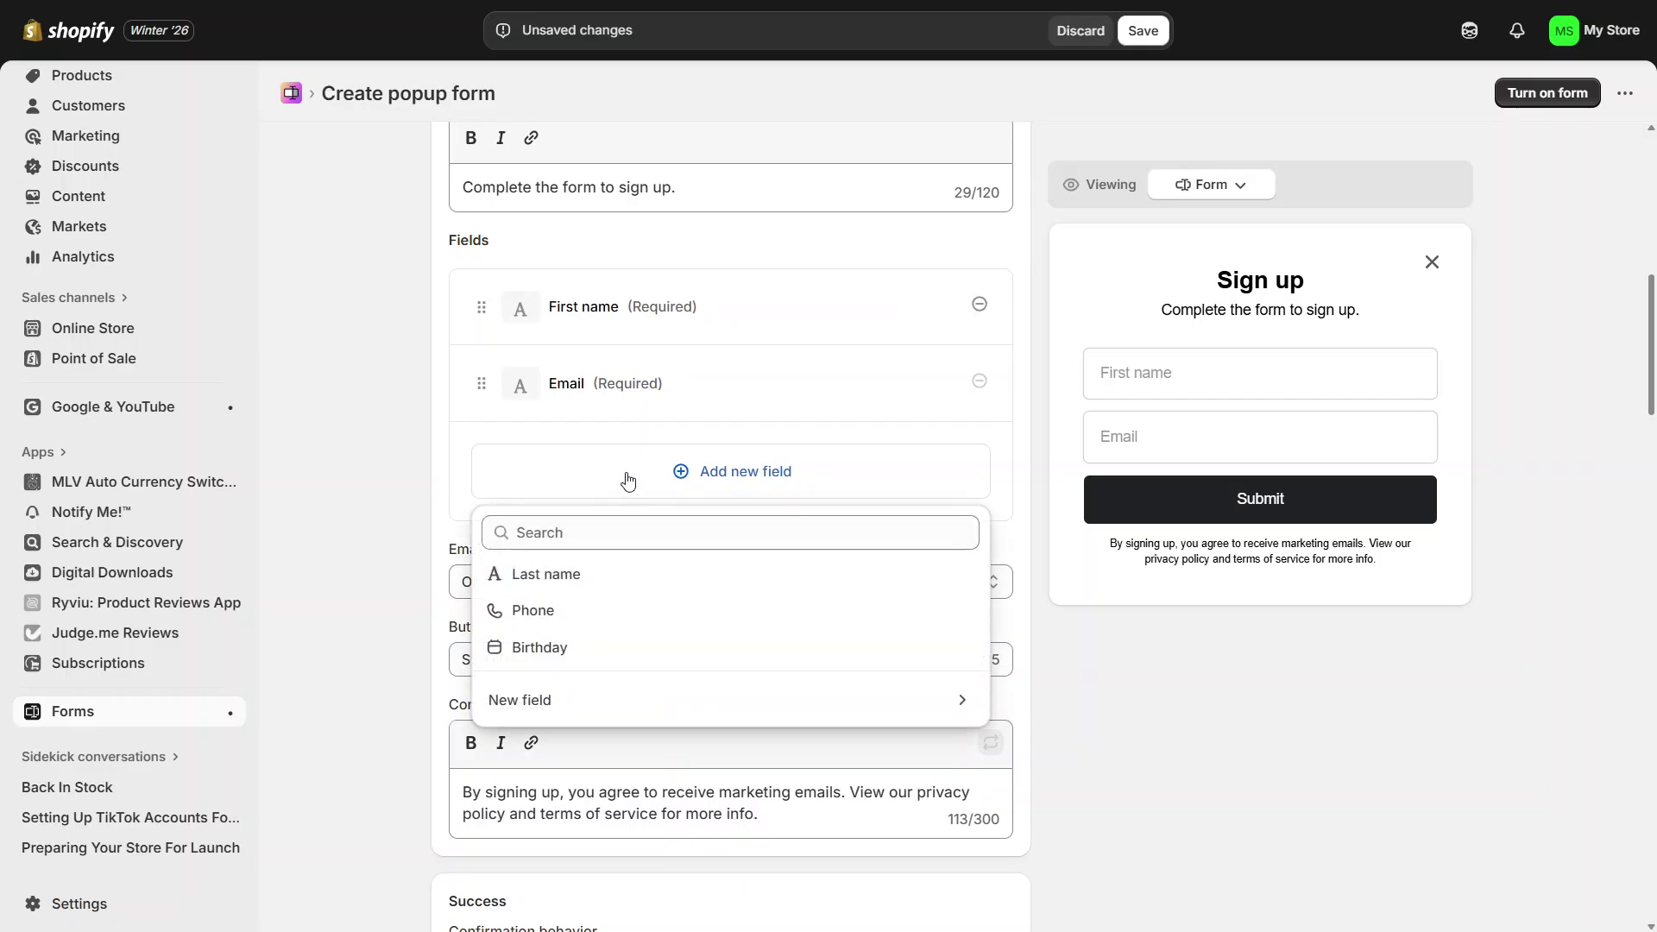
click(389, 490)
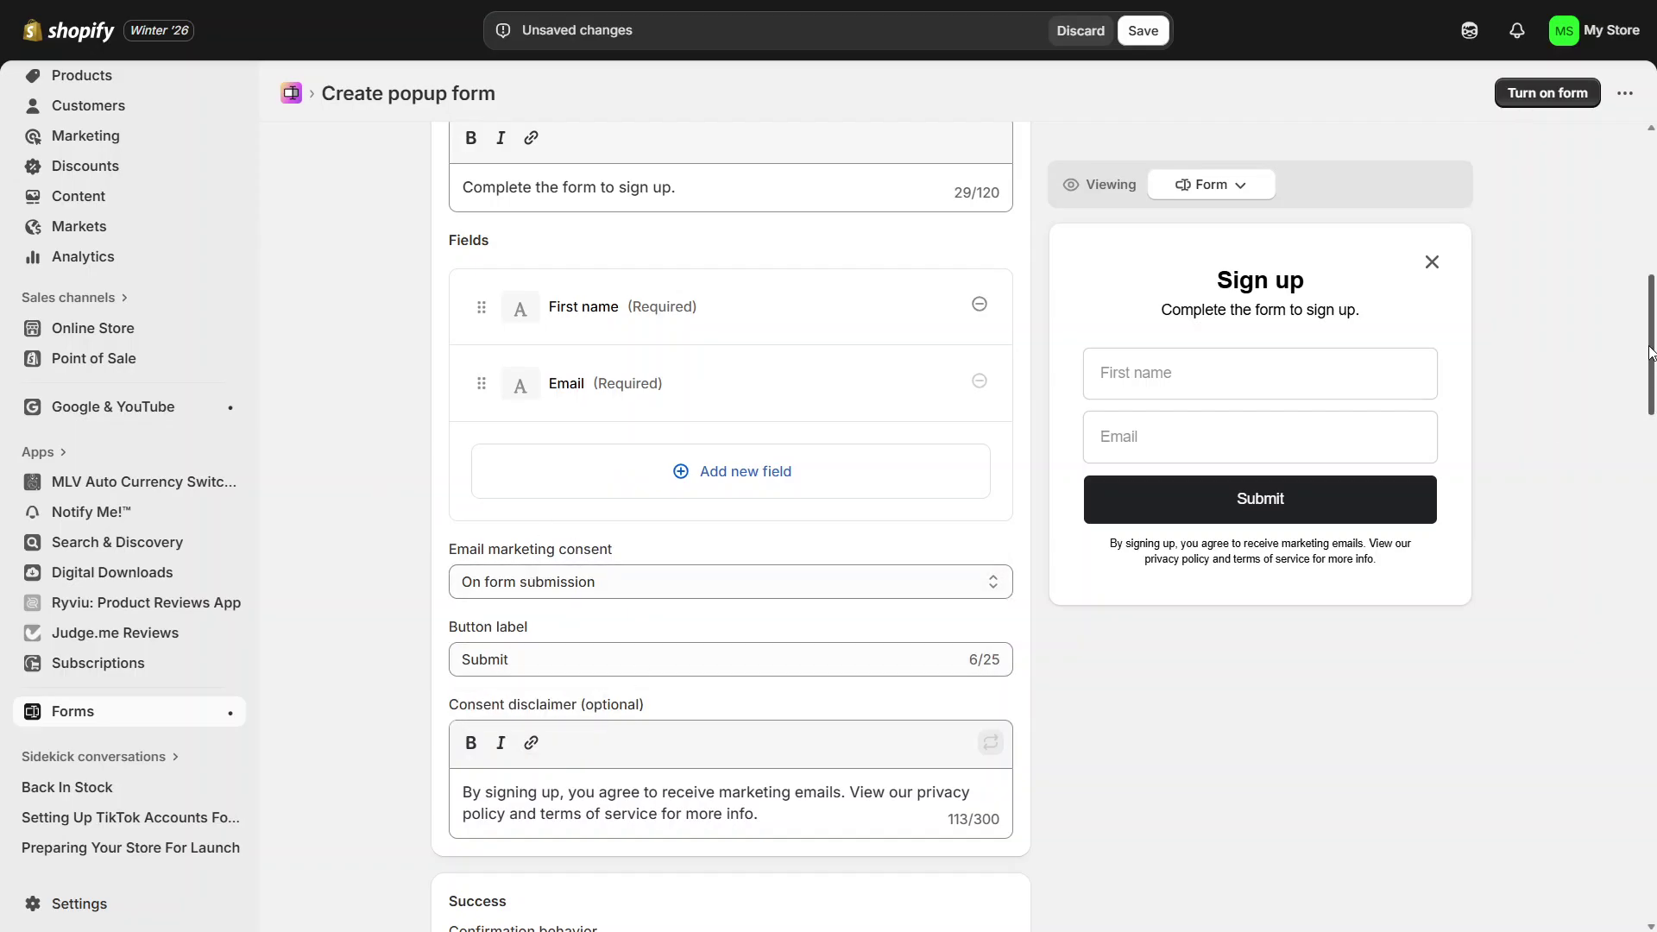
drag(1650, 353, 1631, 154)
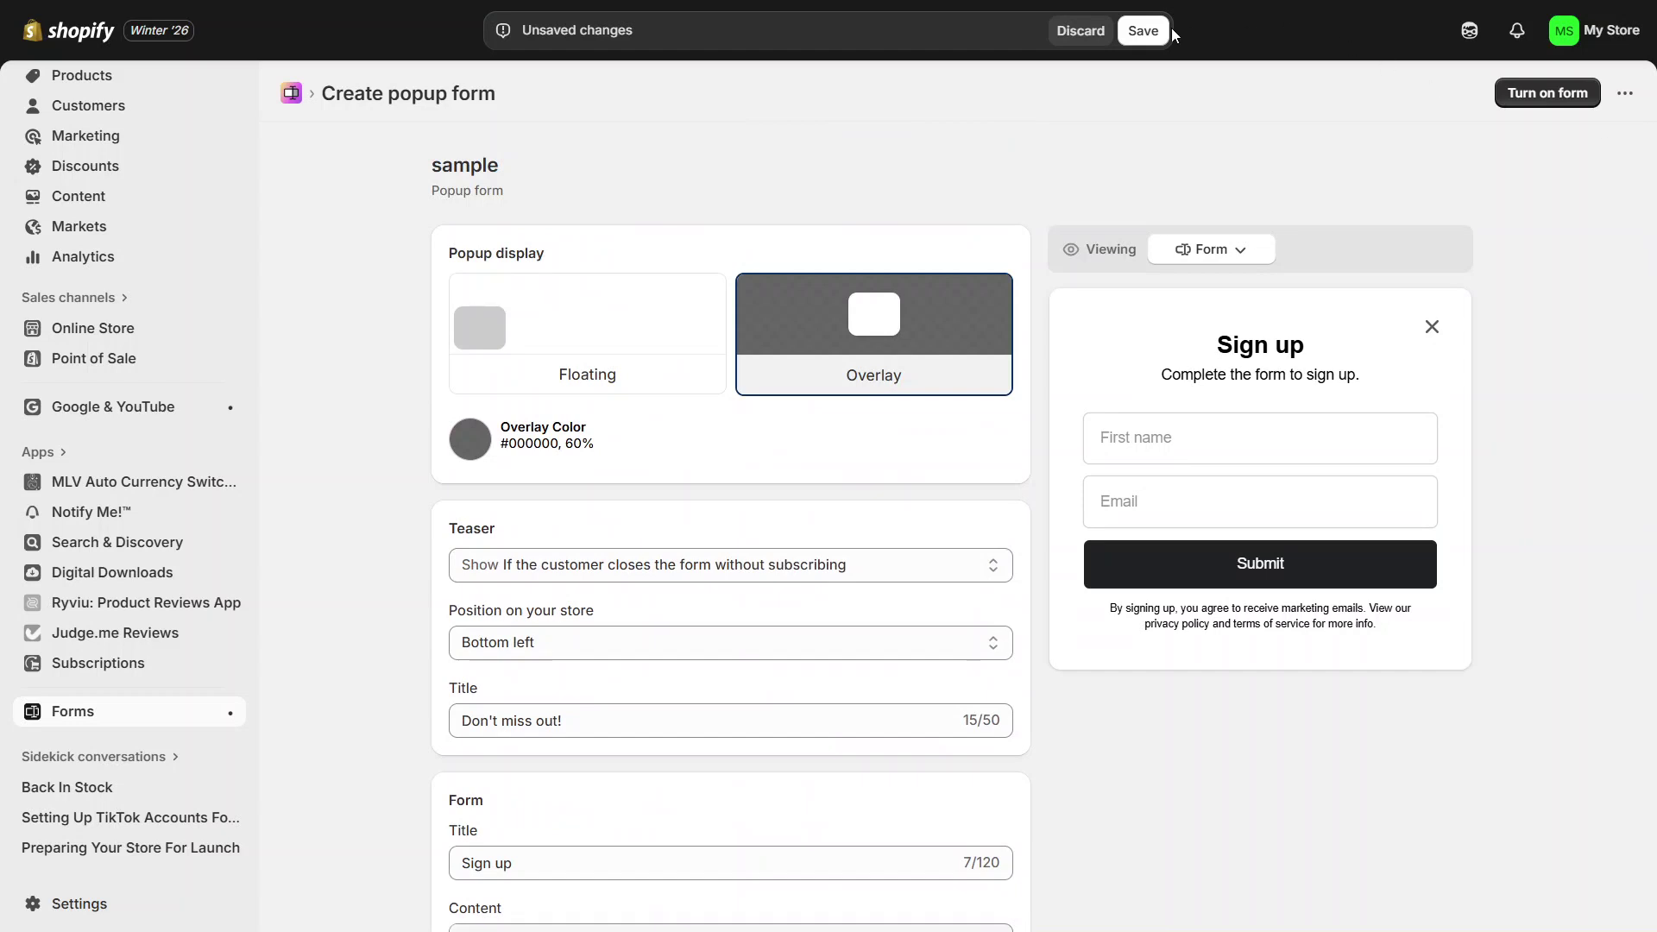
Save and activate the sample popup form and copy its form ID.
click(1145, 31)
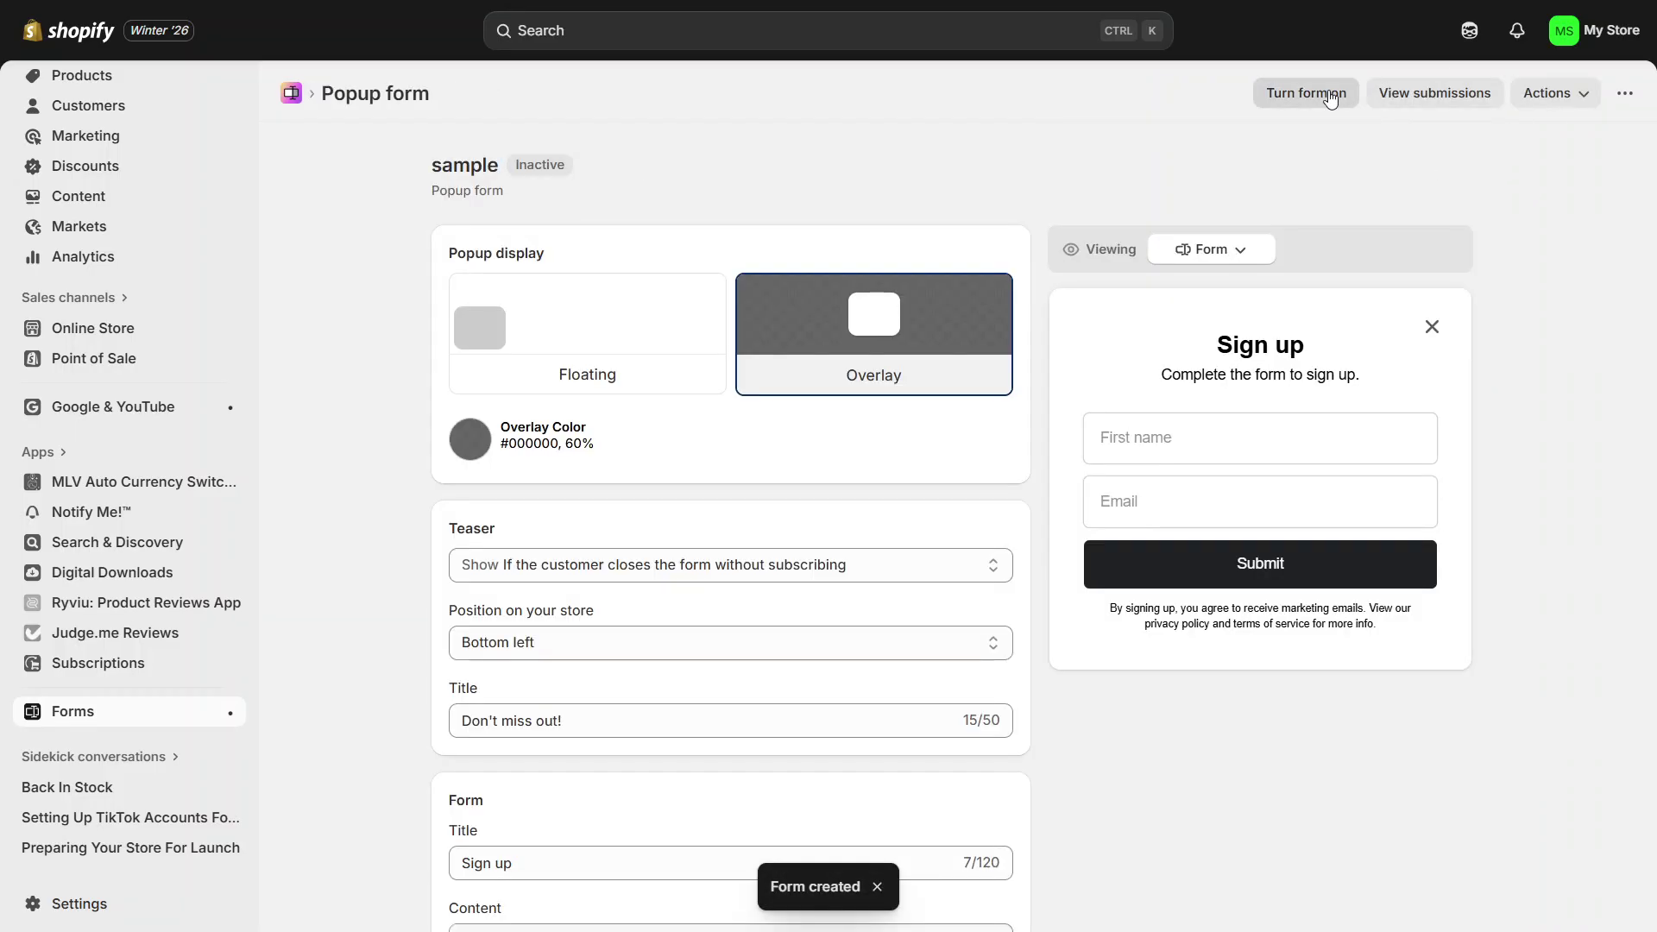
click(1328, 97)
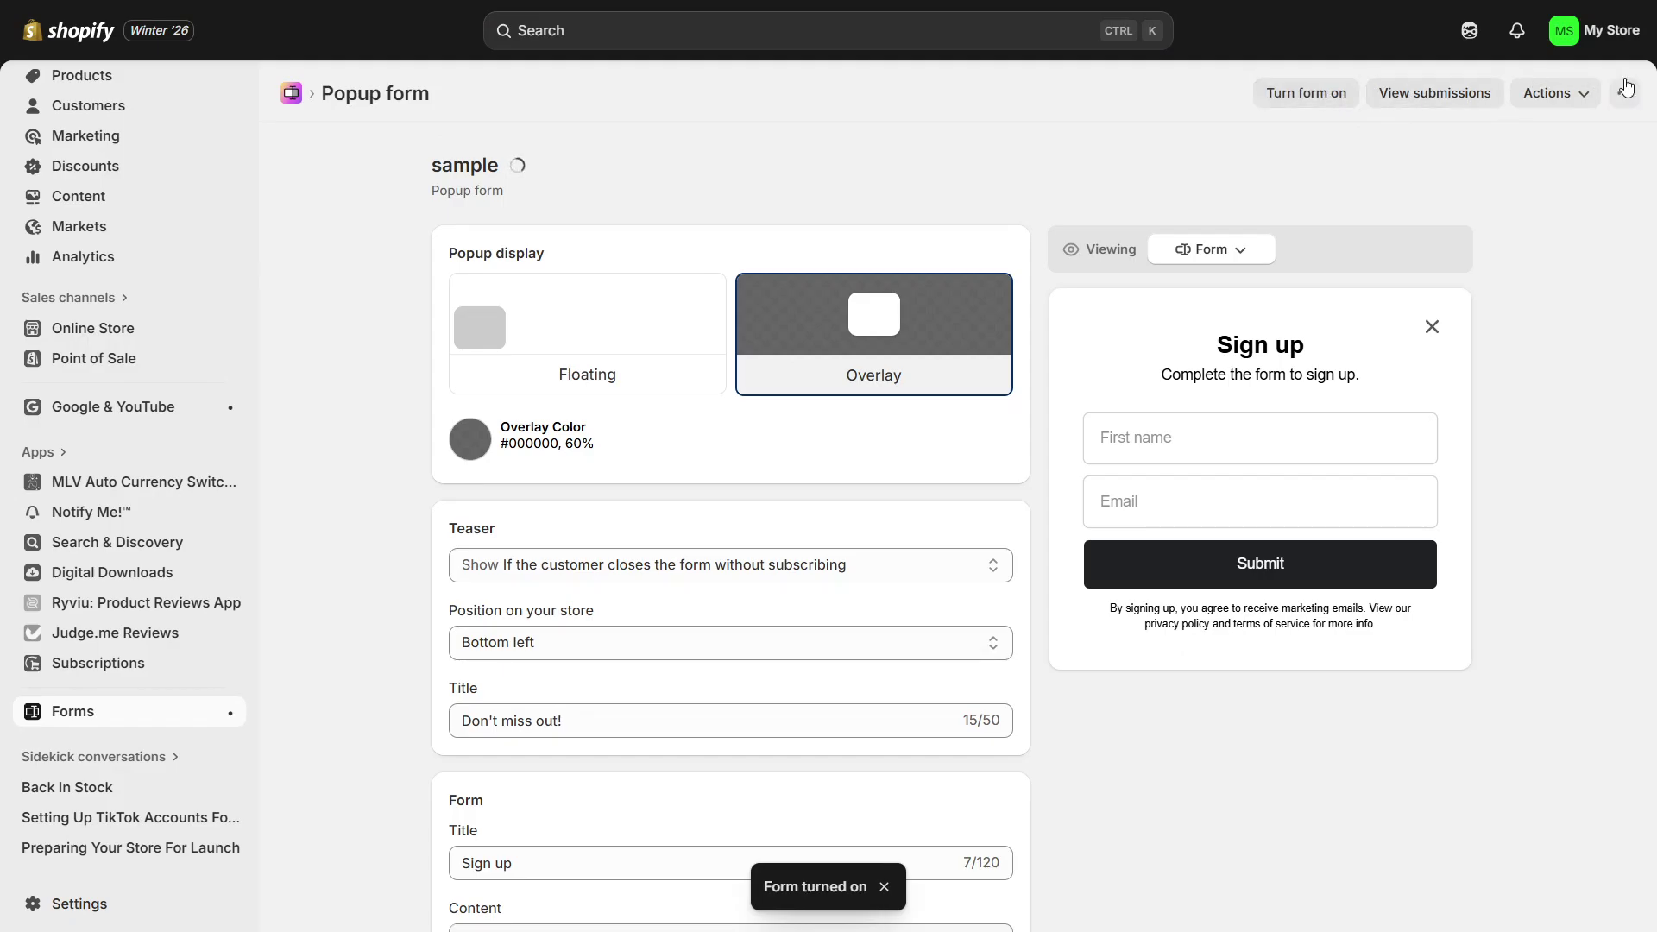
click(1576, 93)
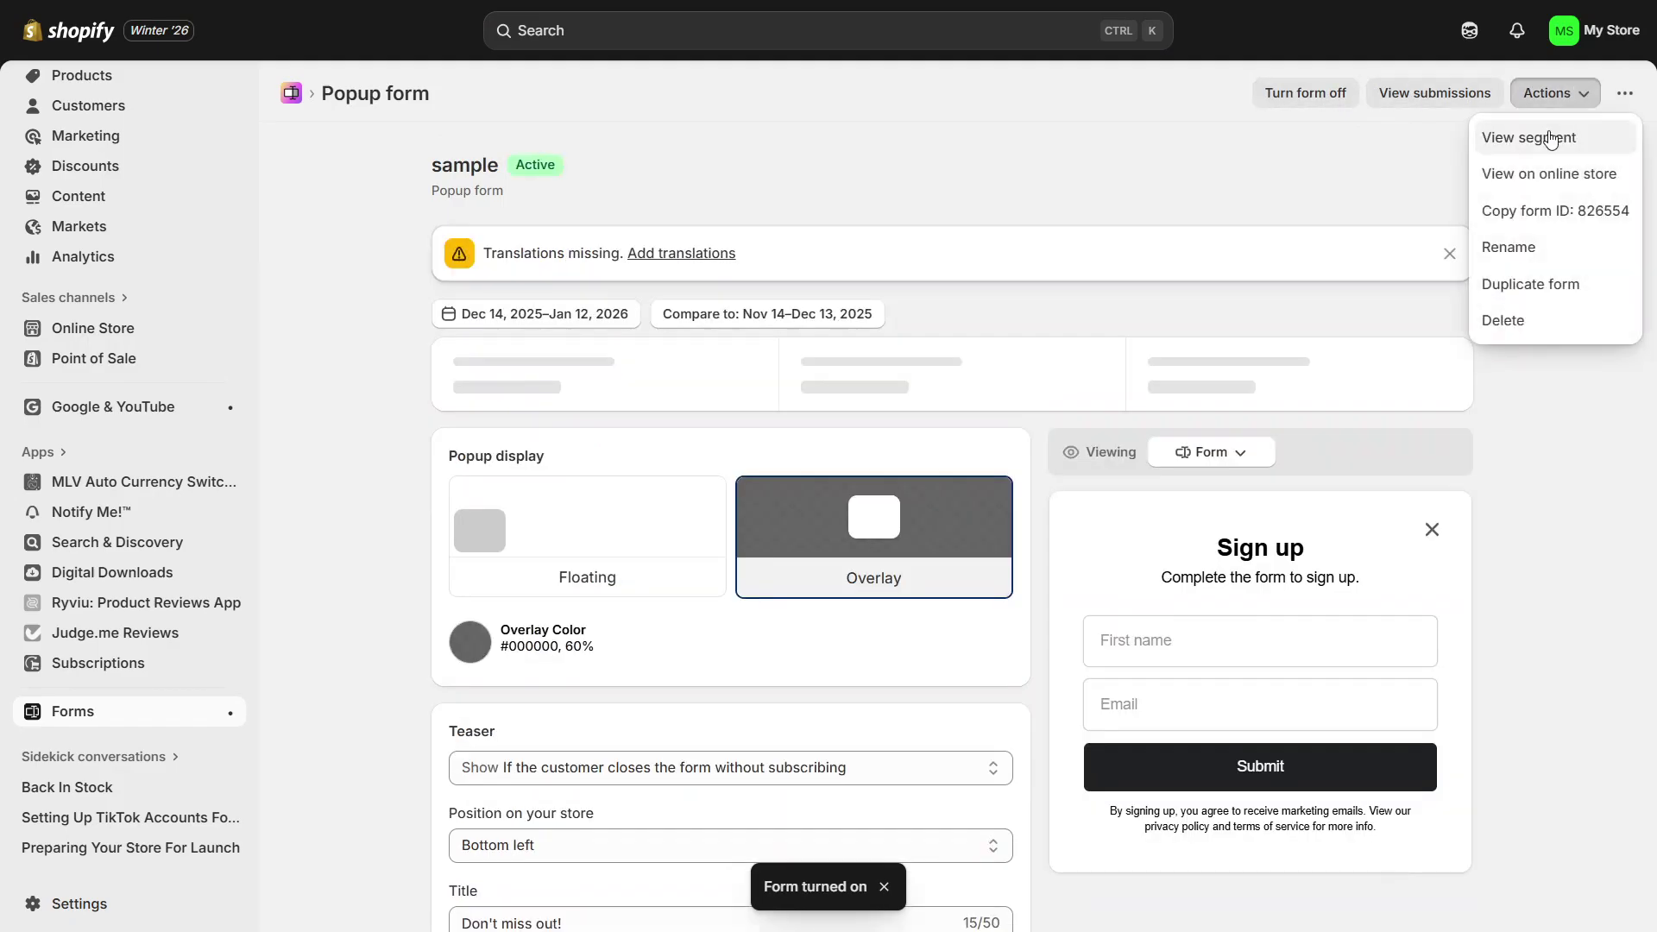
click(1552, 216)
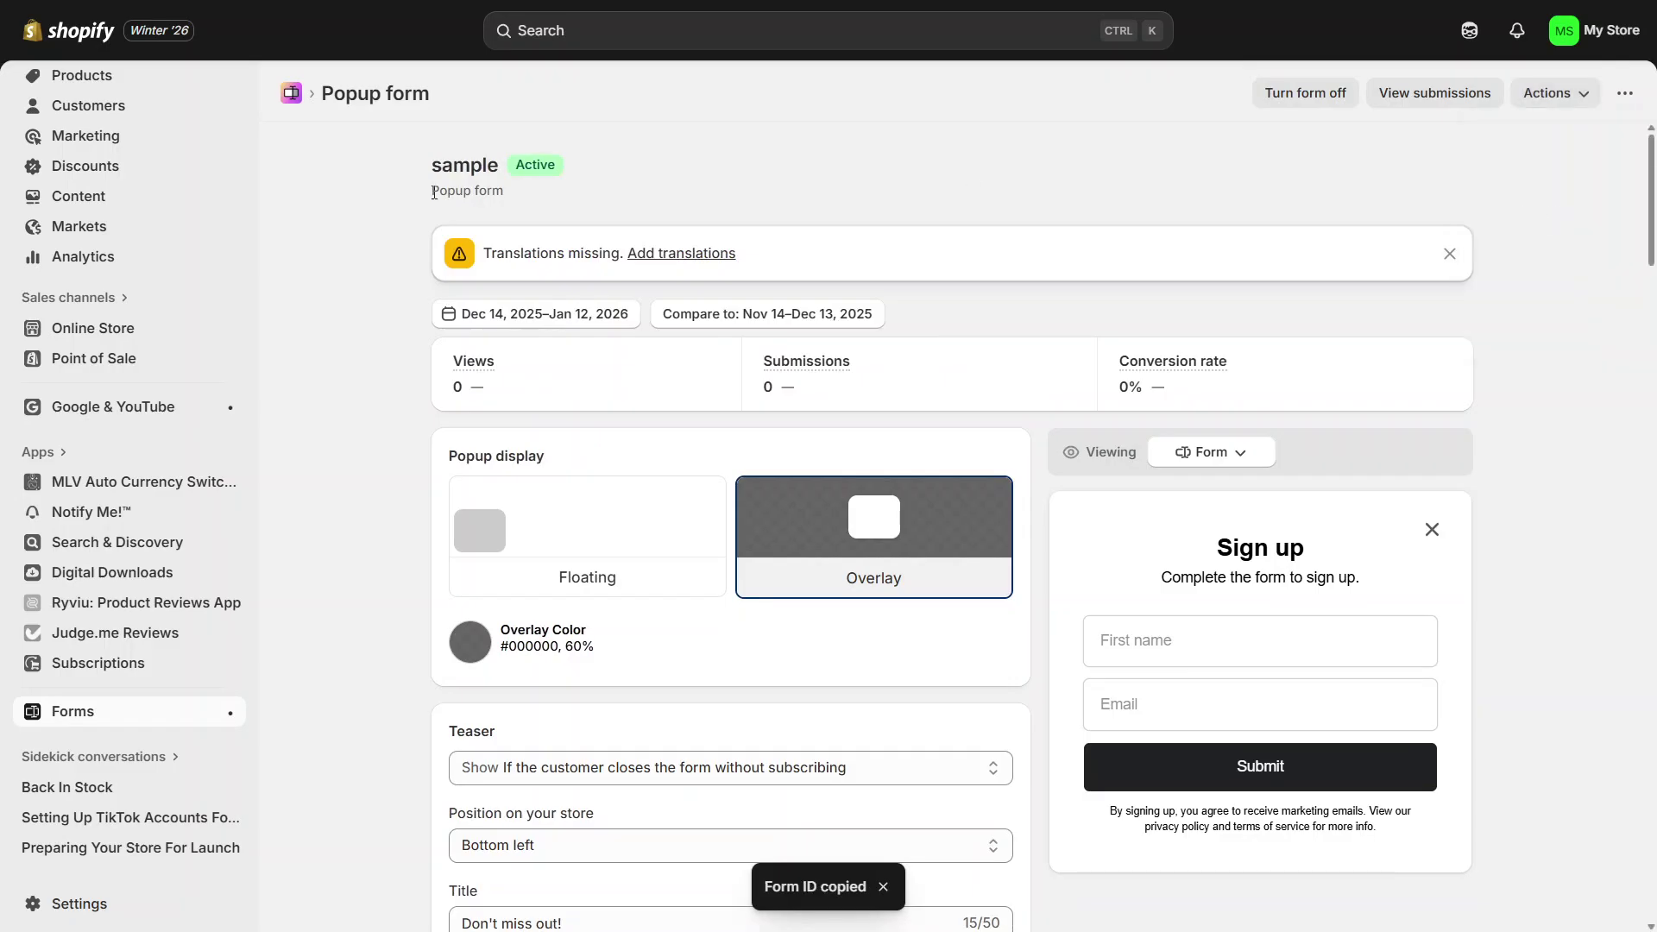
Open the current Dawn theme for editing and search its app embeds for "form" to check the Forms embed.
click(120, 338)
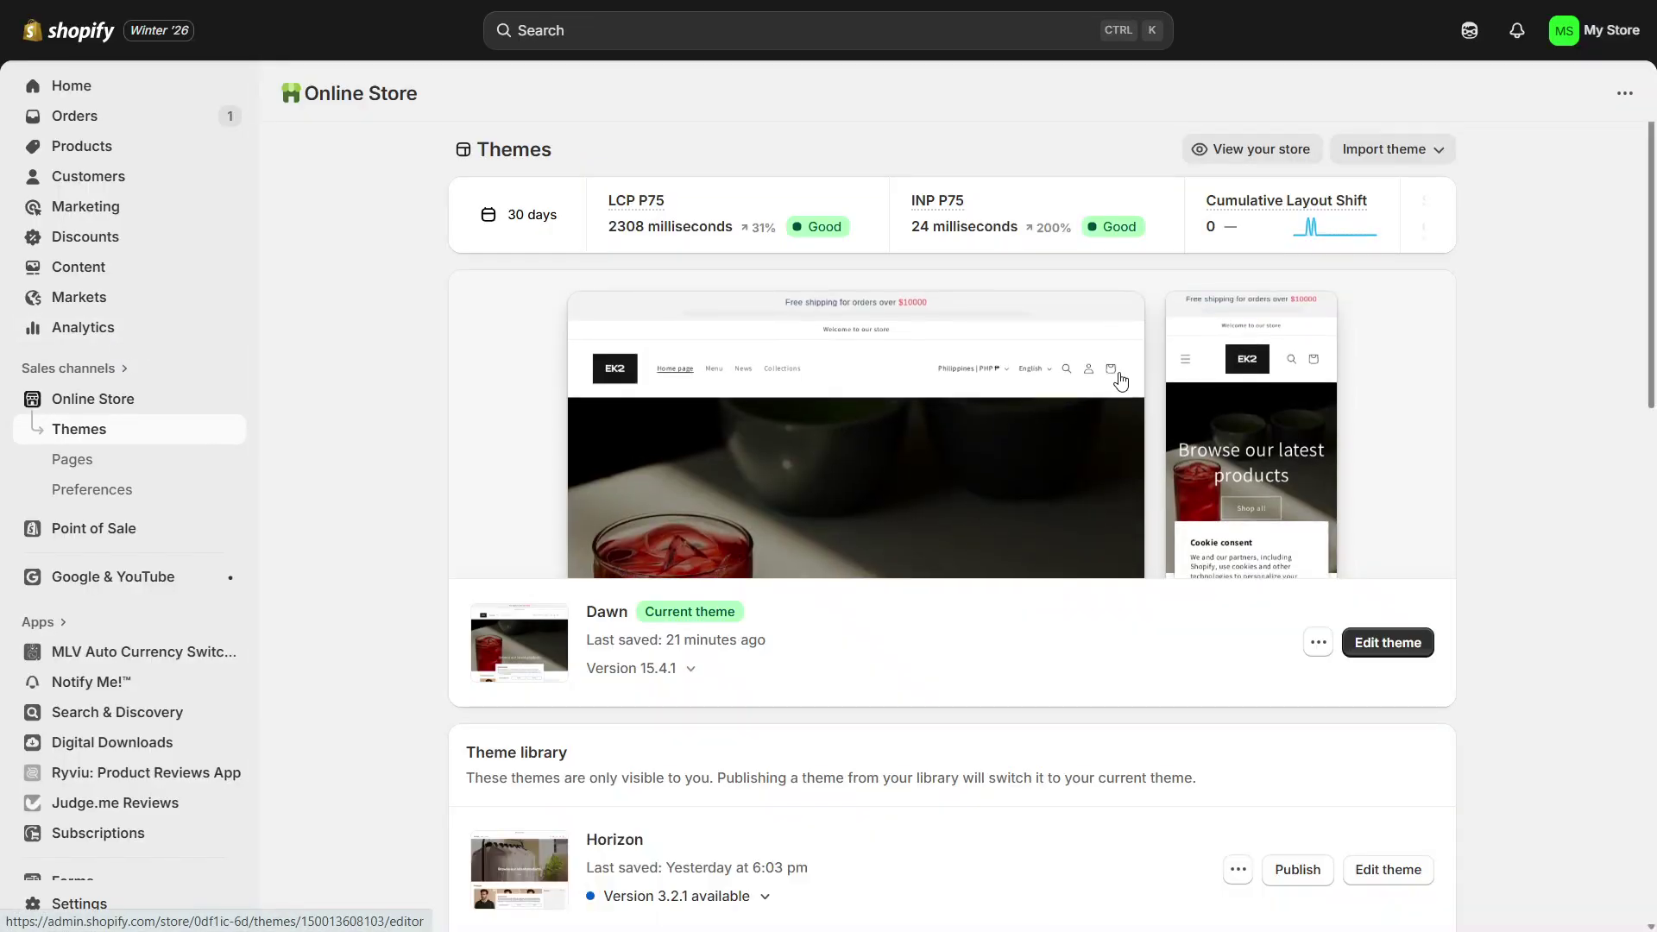
click(1397, 649)
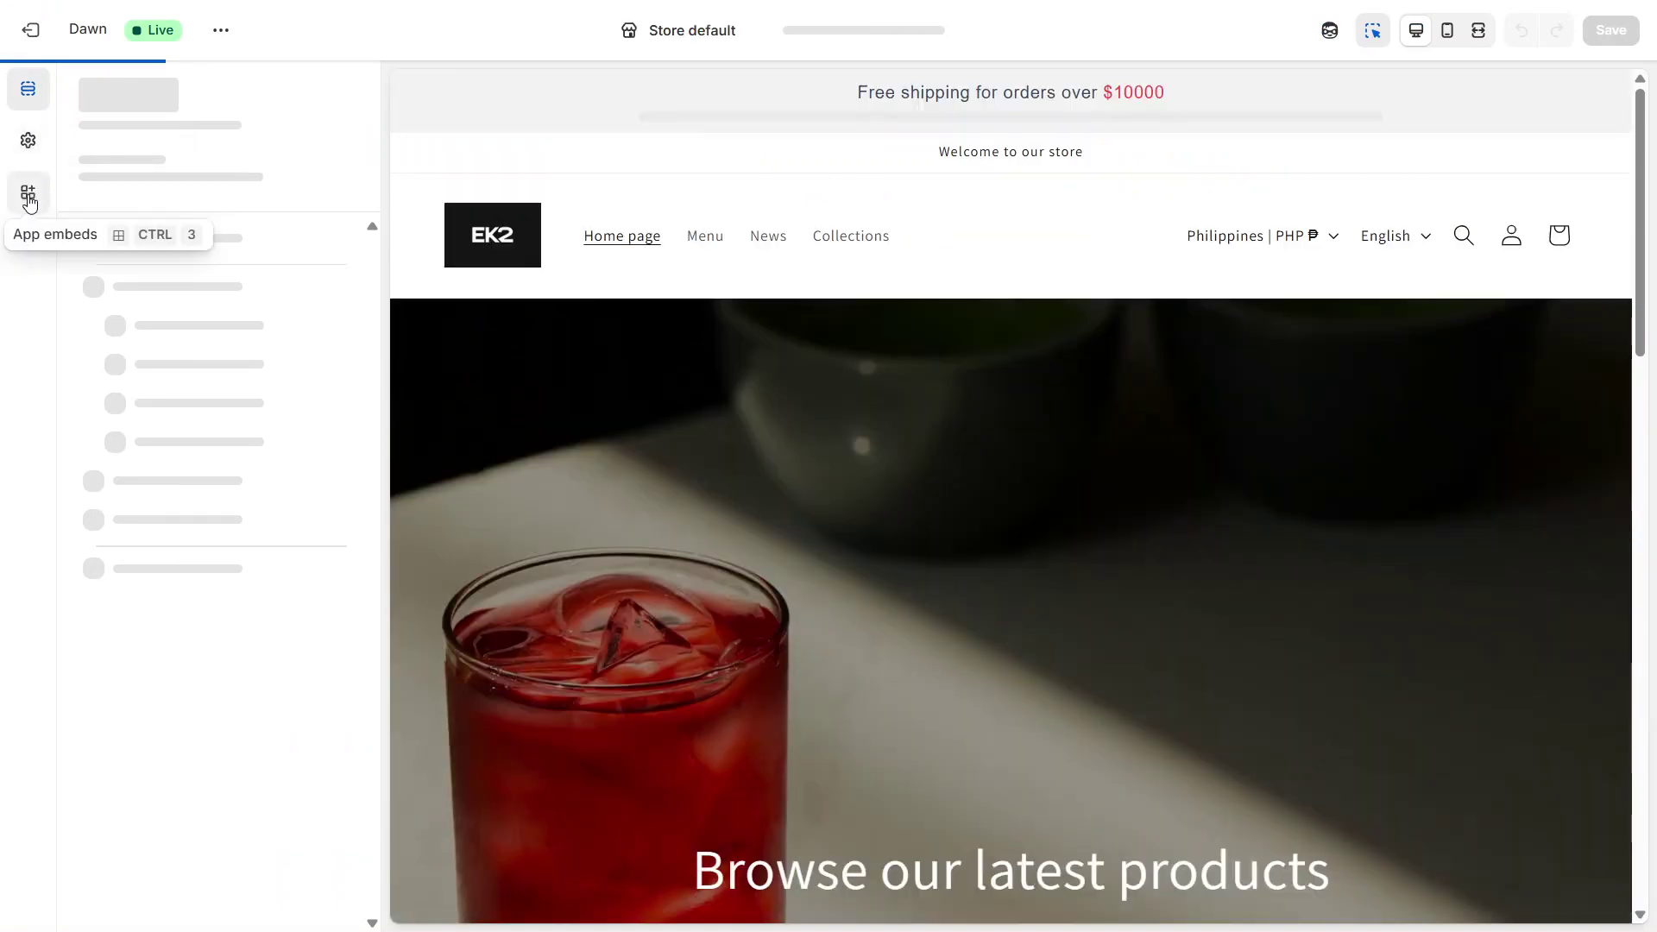
click(28, 194)
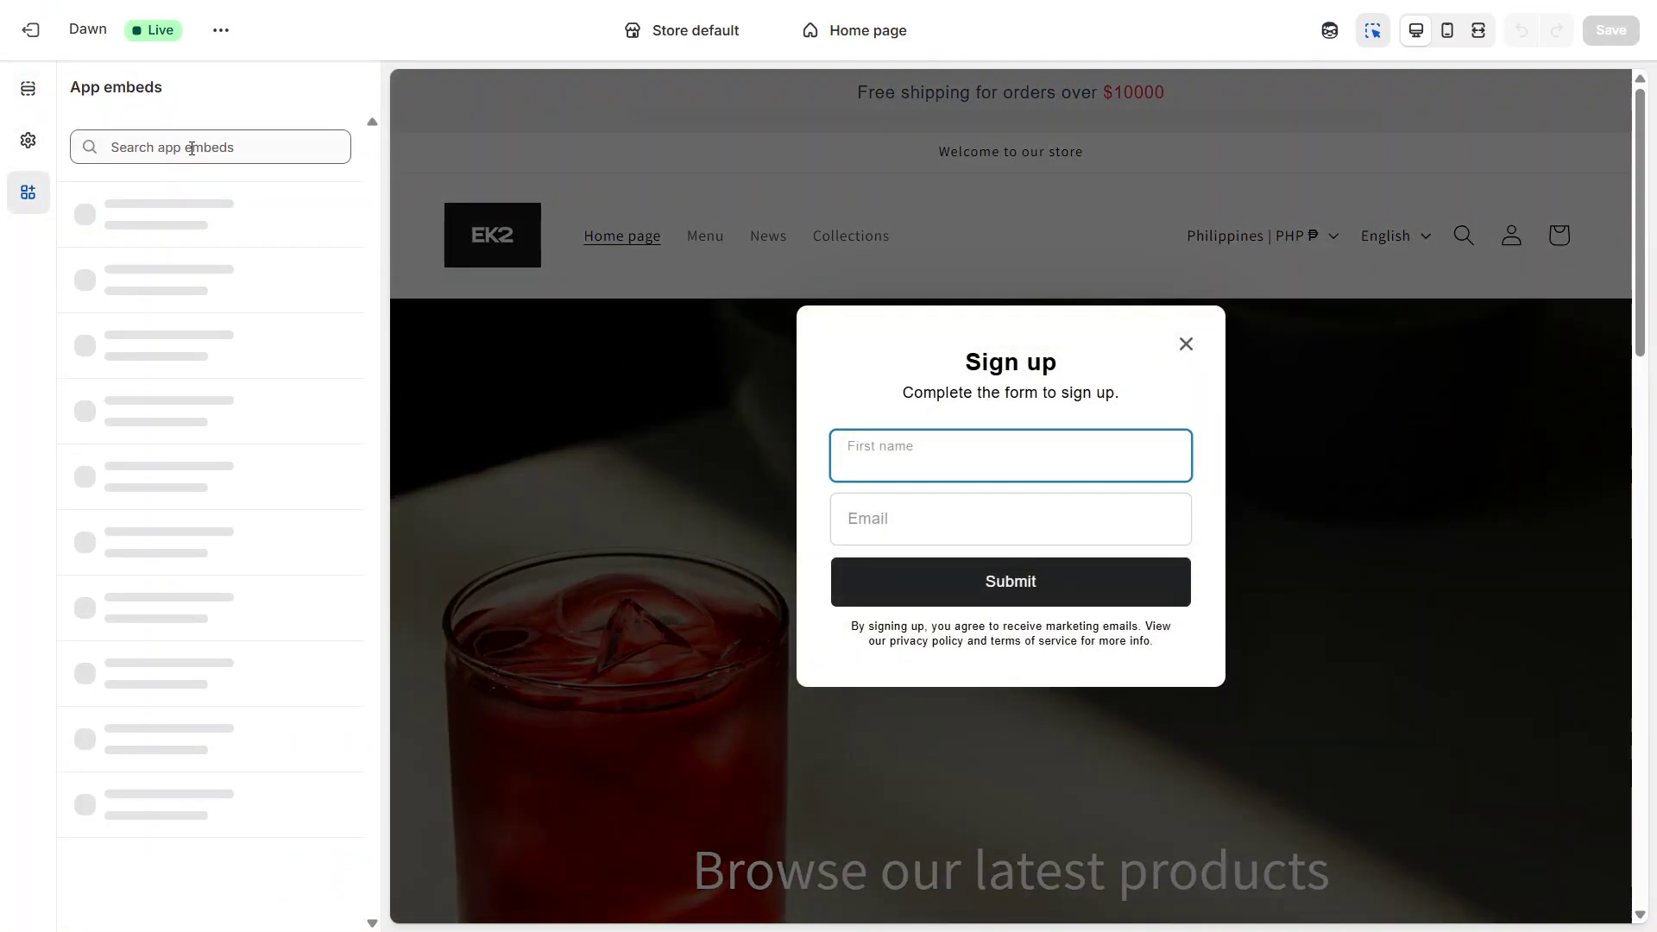
click(191, 148)
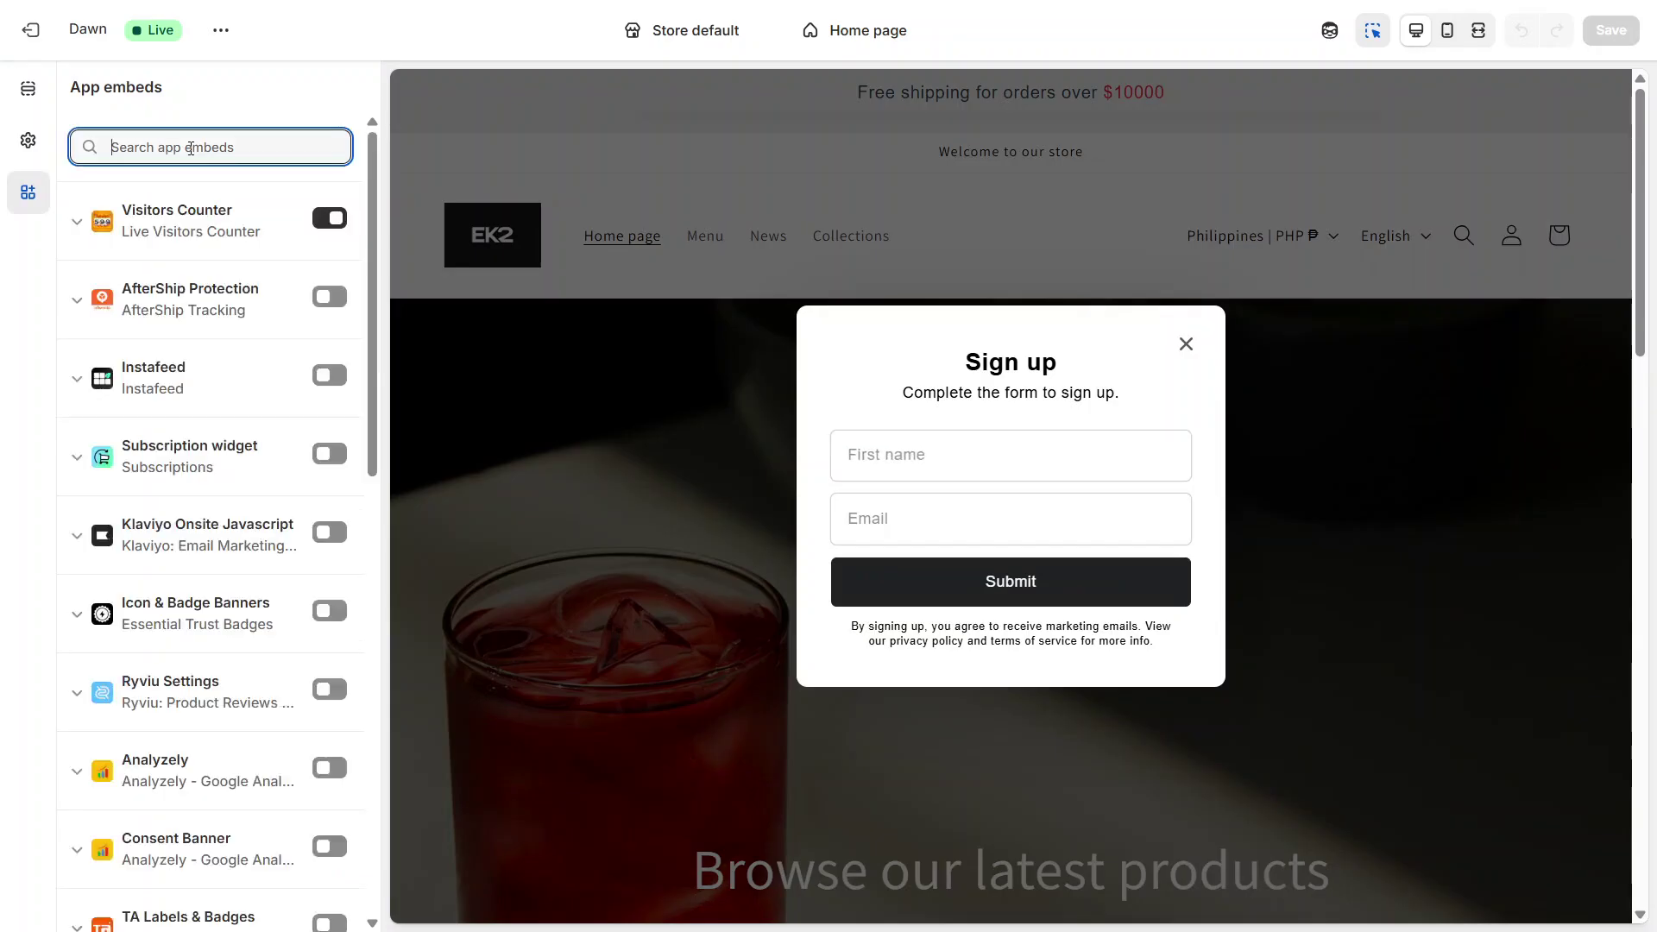
text(form)
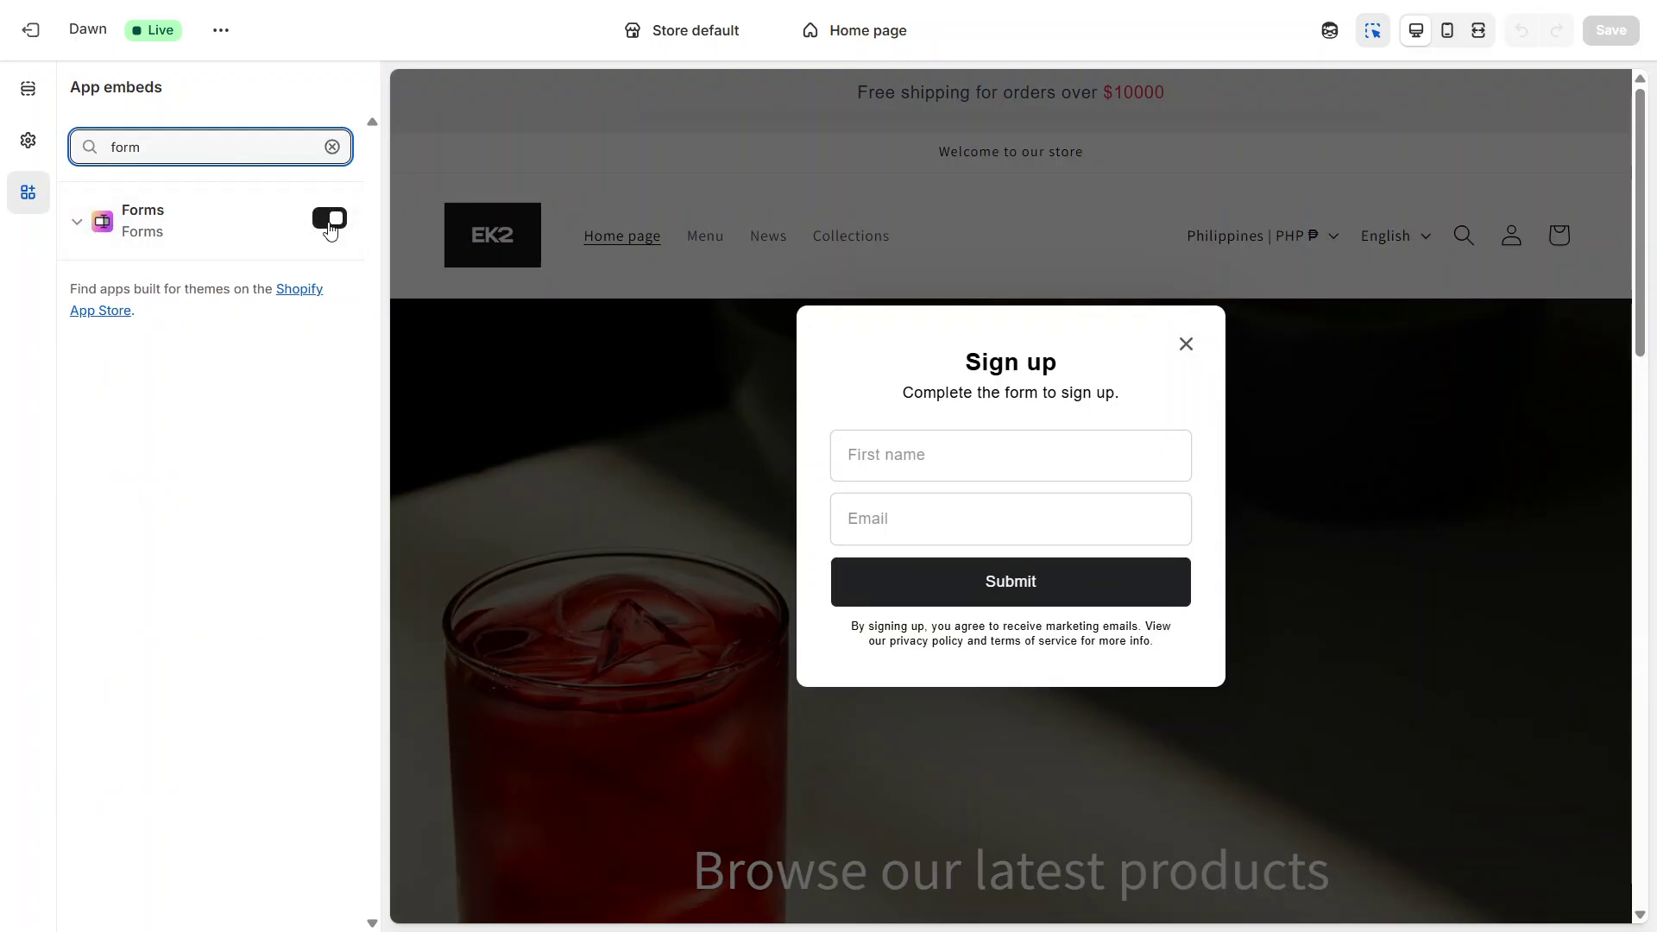
Add the Forms app section to the home page's Template area, finding it by searching for "form".
click(24, 100)
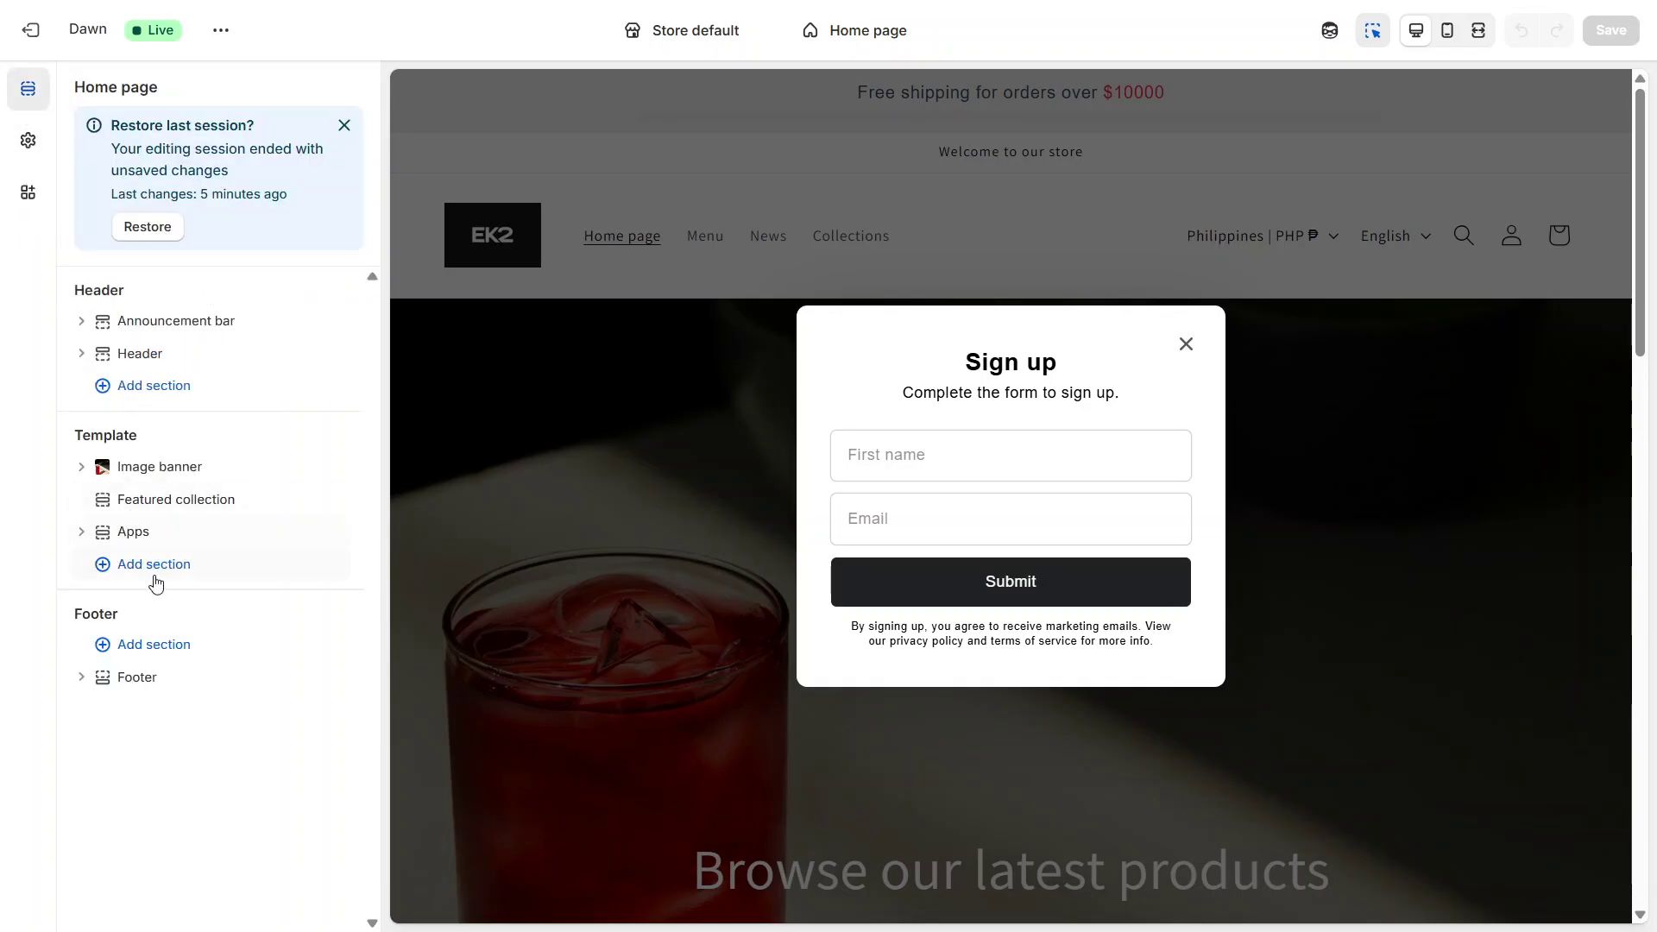
click(155, 582)
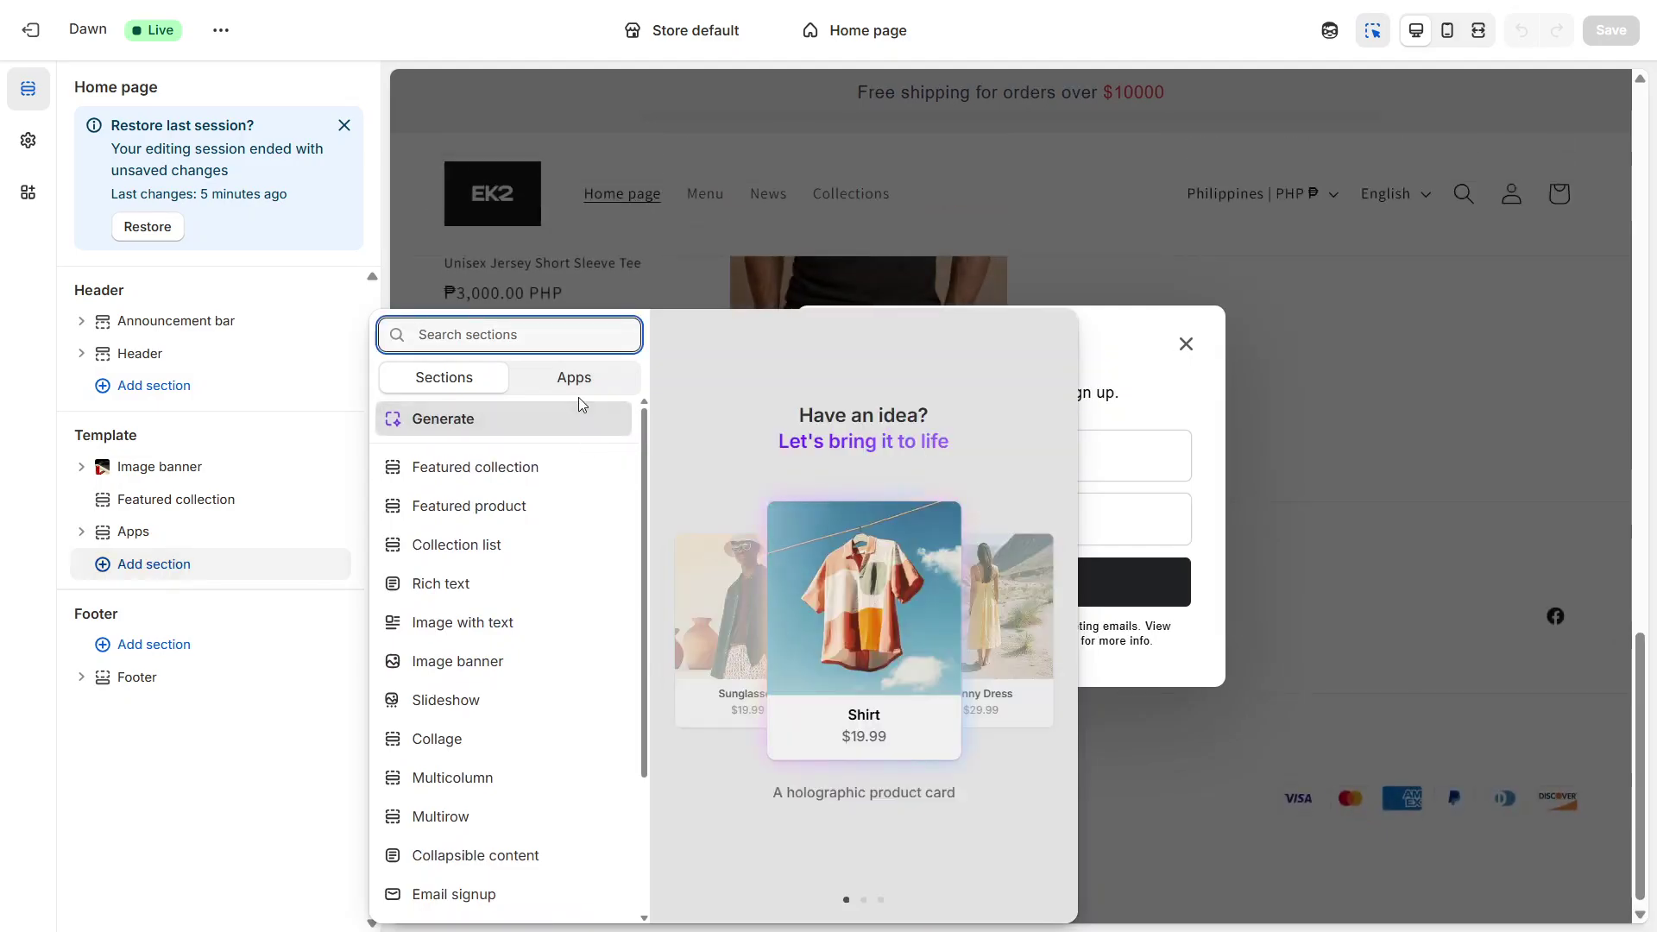
click(574, 390)
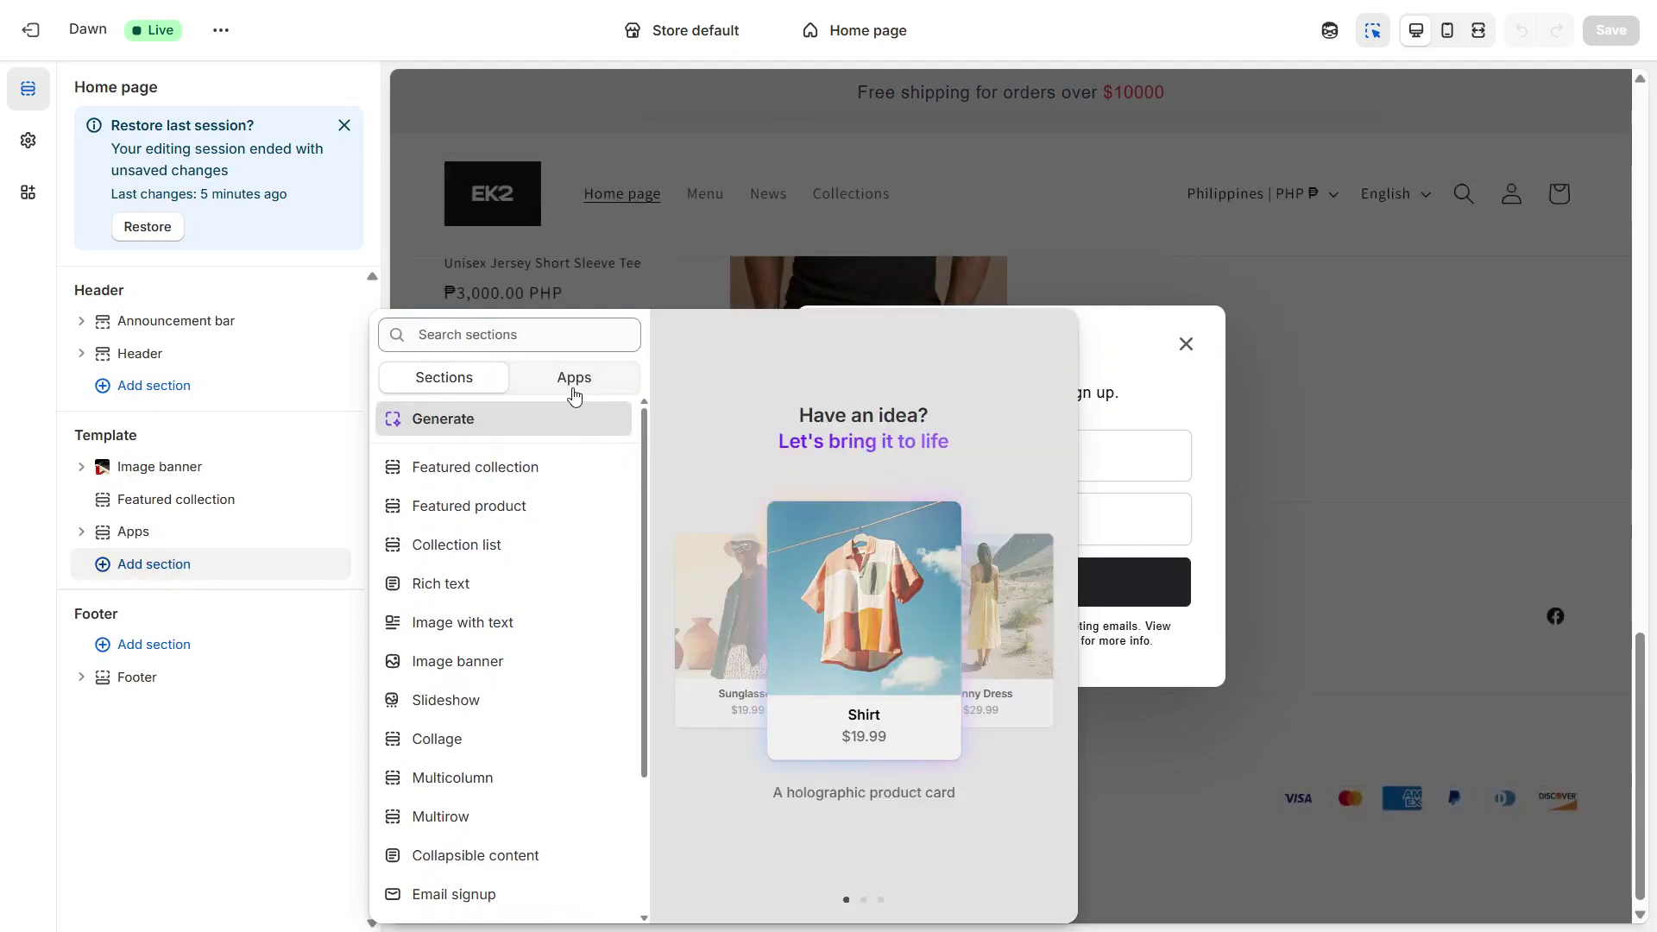
click(526, 332)
text(form)
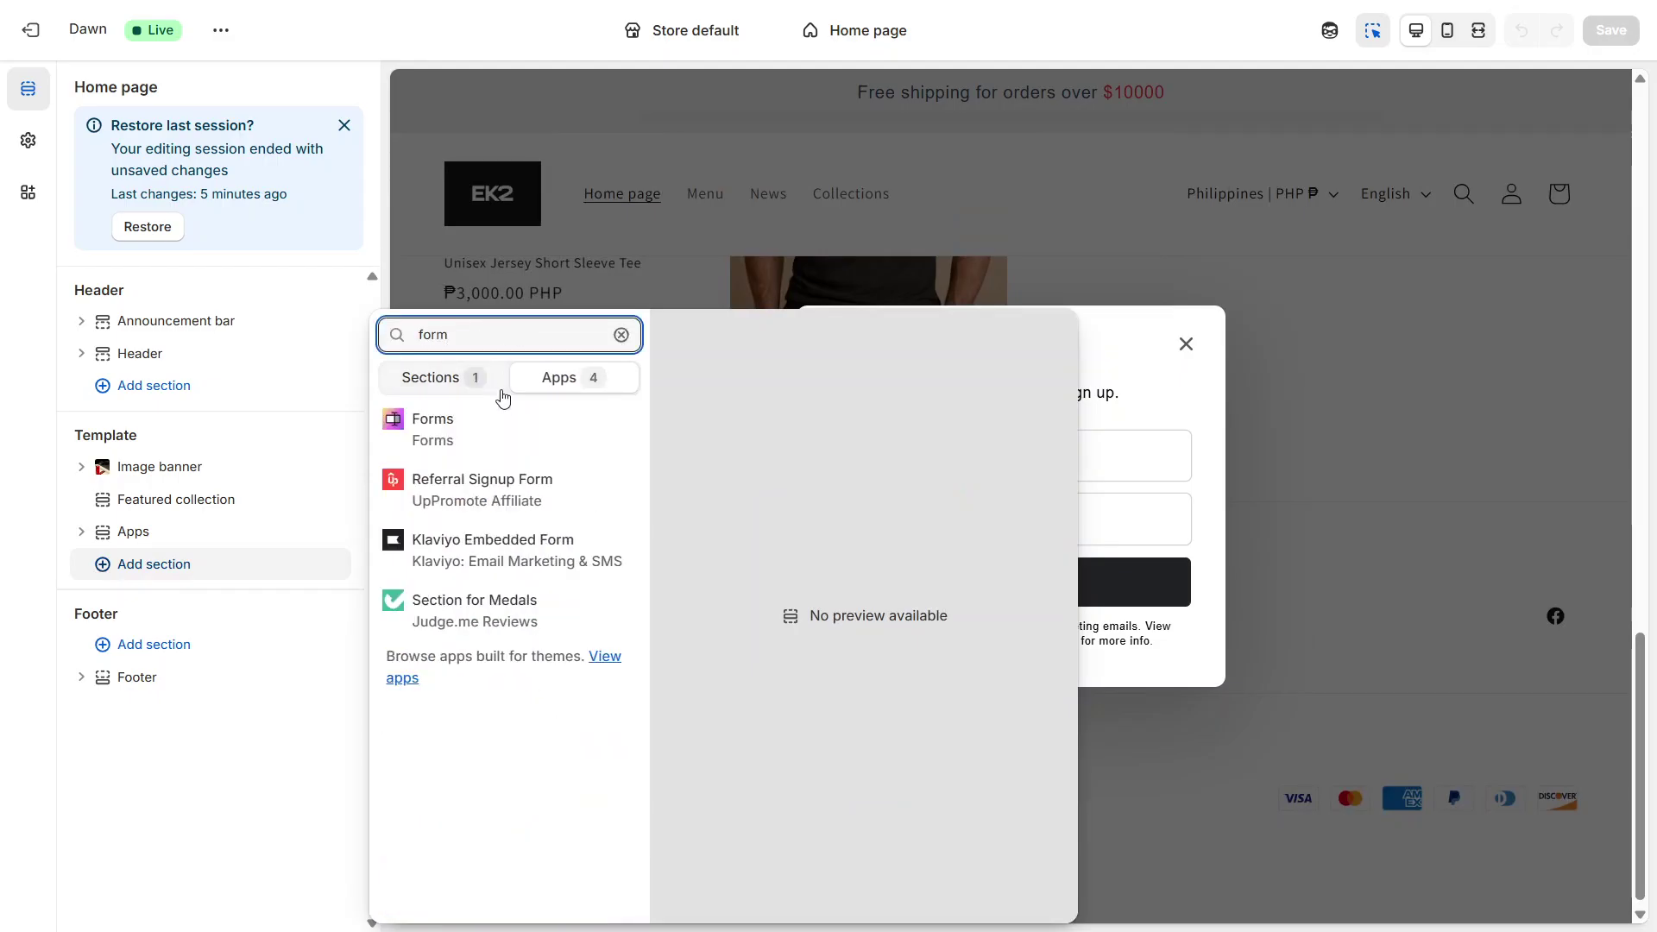
click(492, 433)
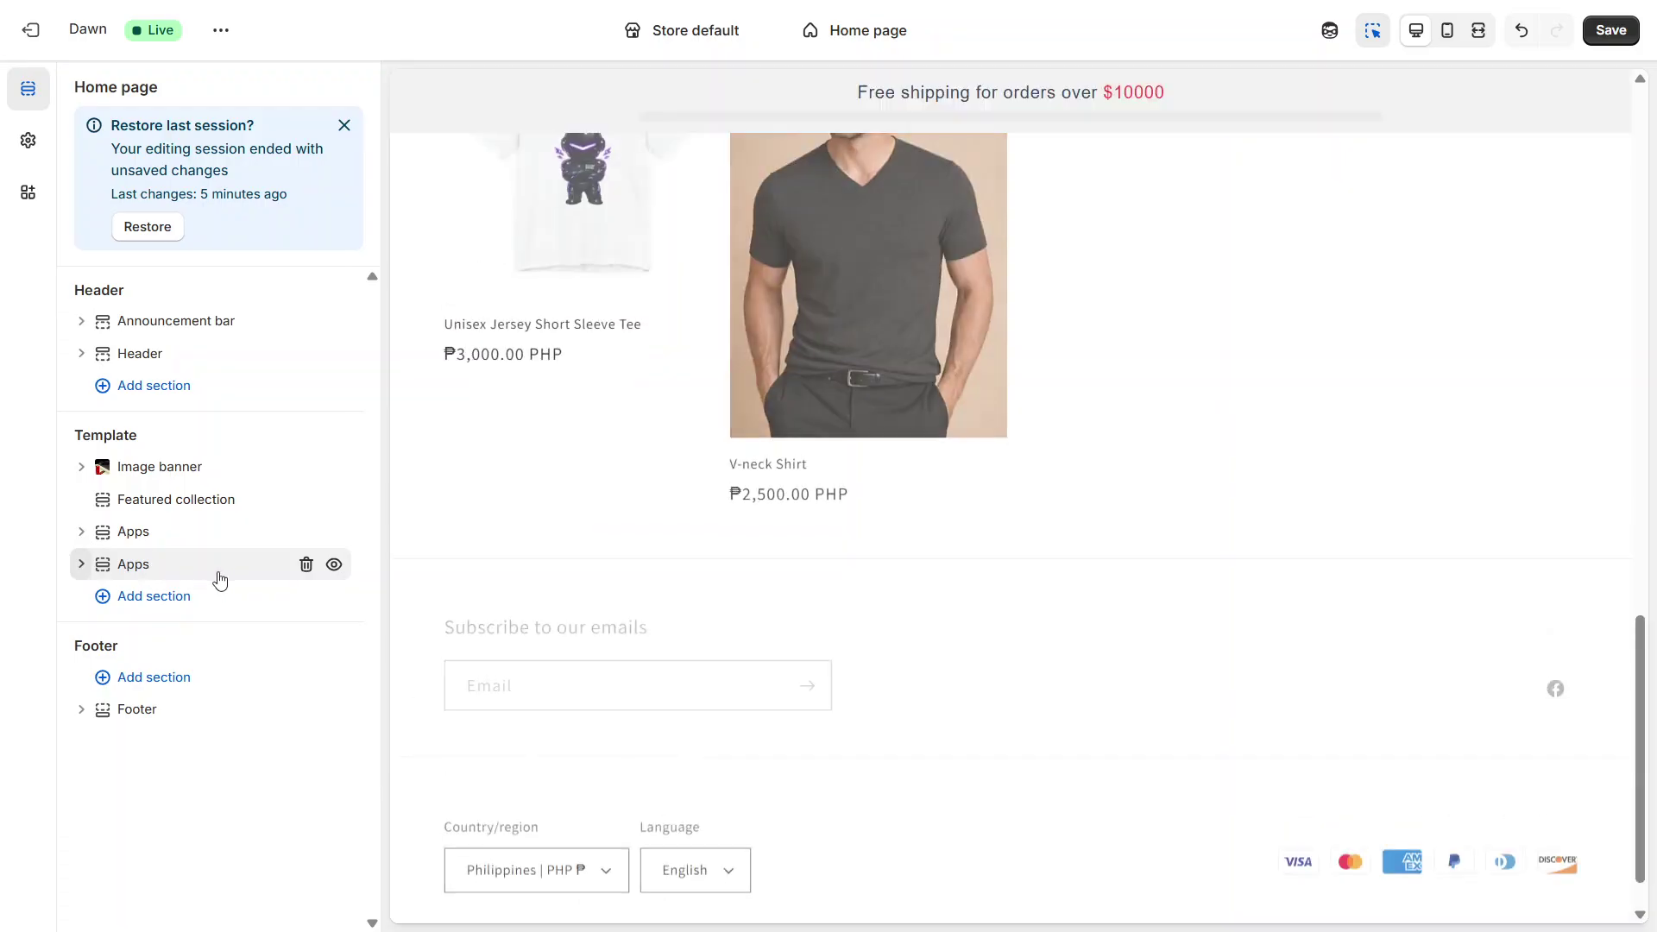
Set the form ID of the new Apps section's Forms block to the copied 826554 and save the theme.
click(220, 577)
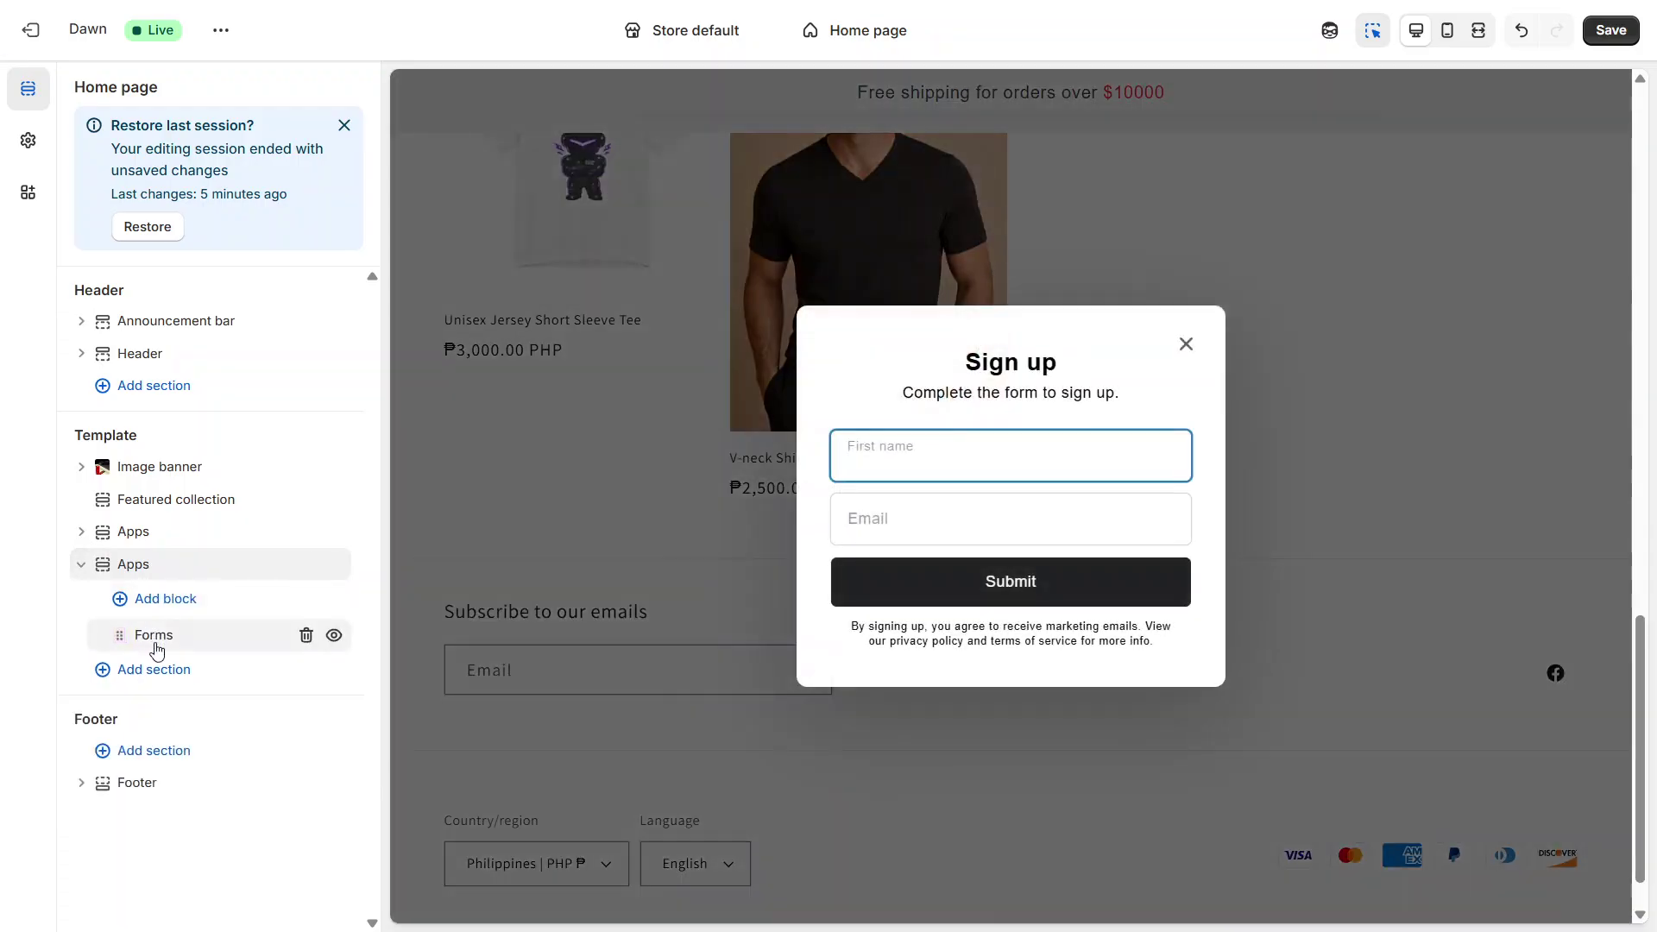
click(156, 647)
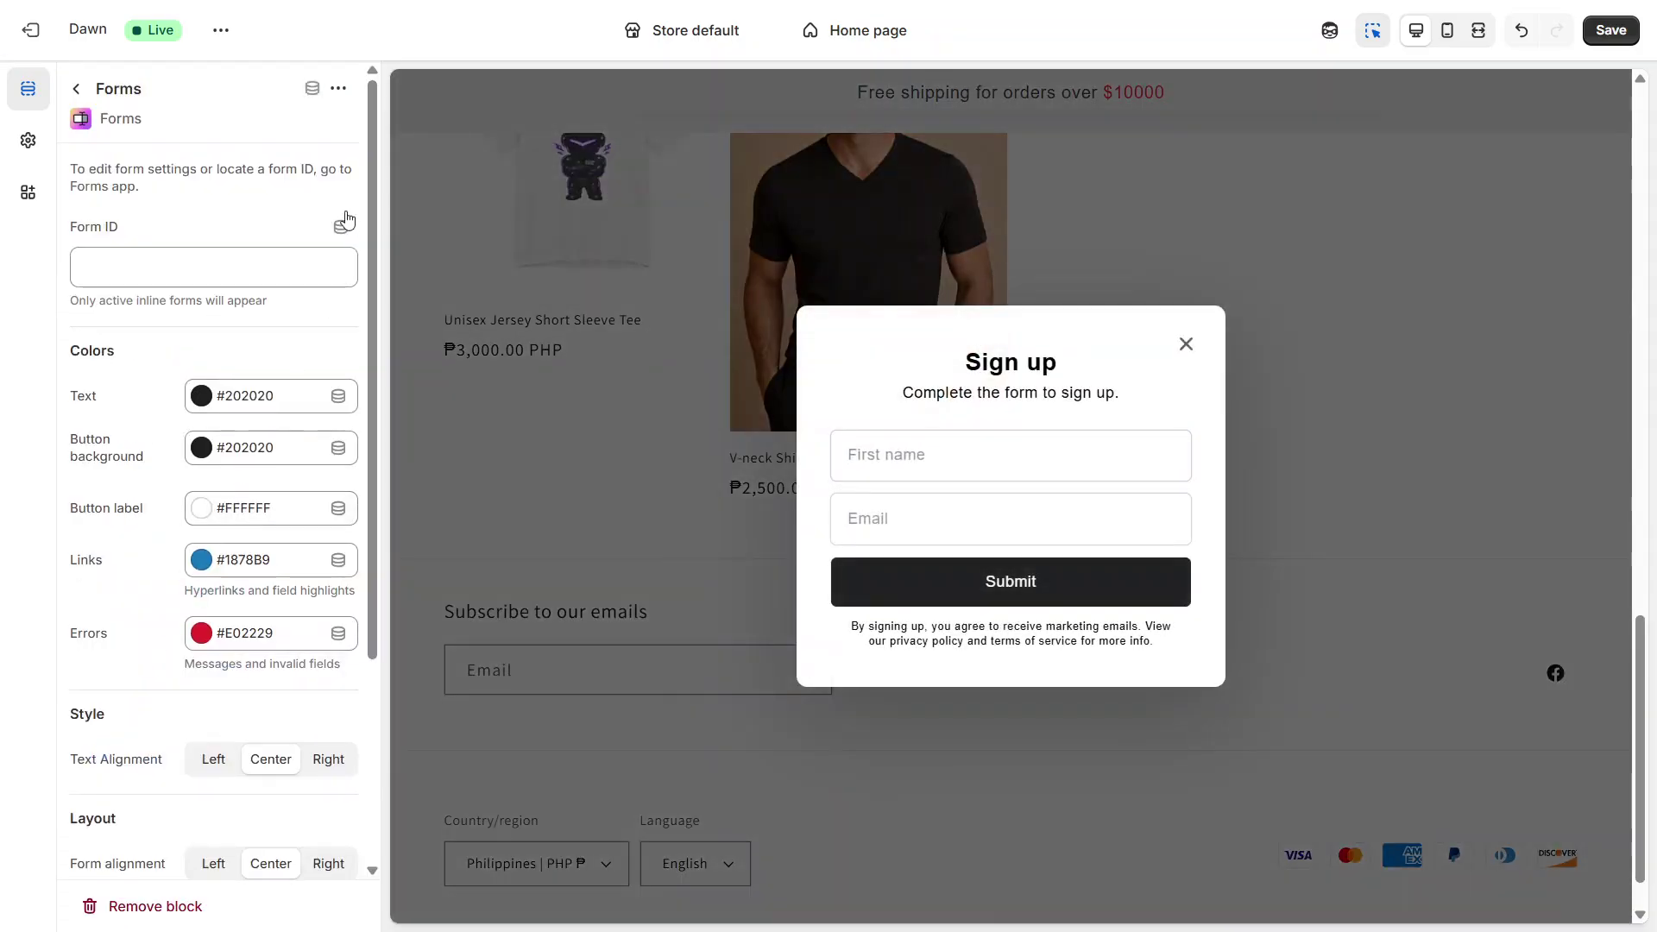
click(266, 284)
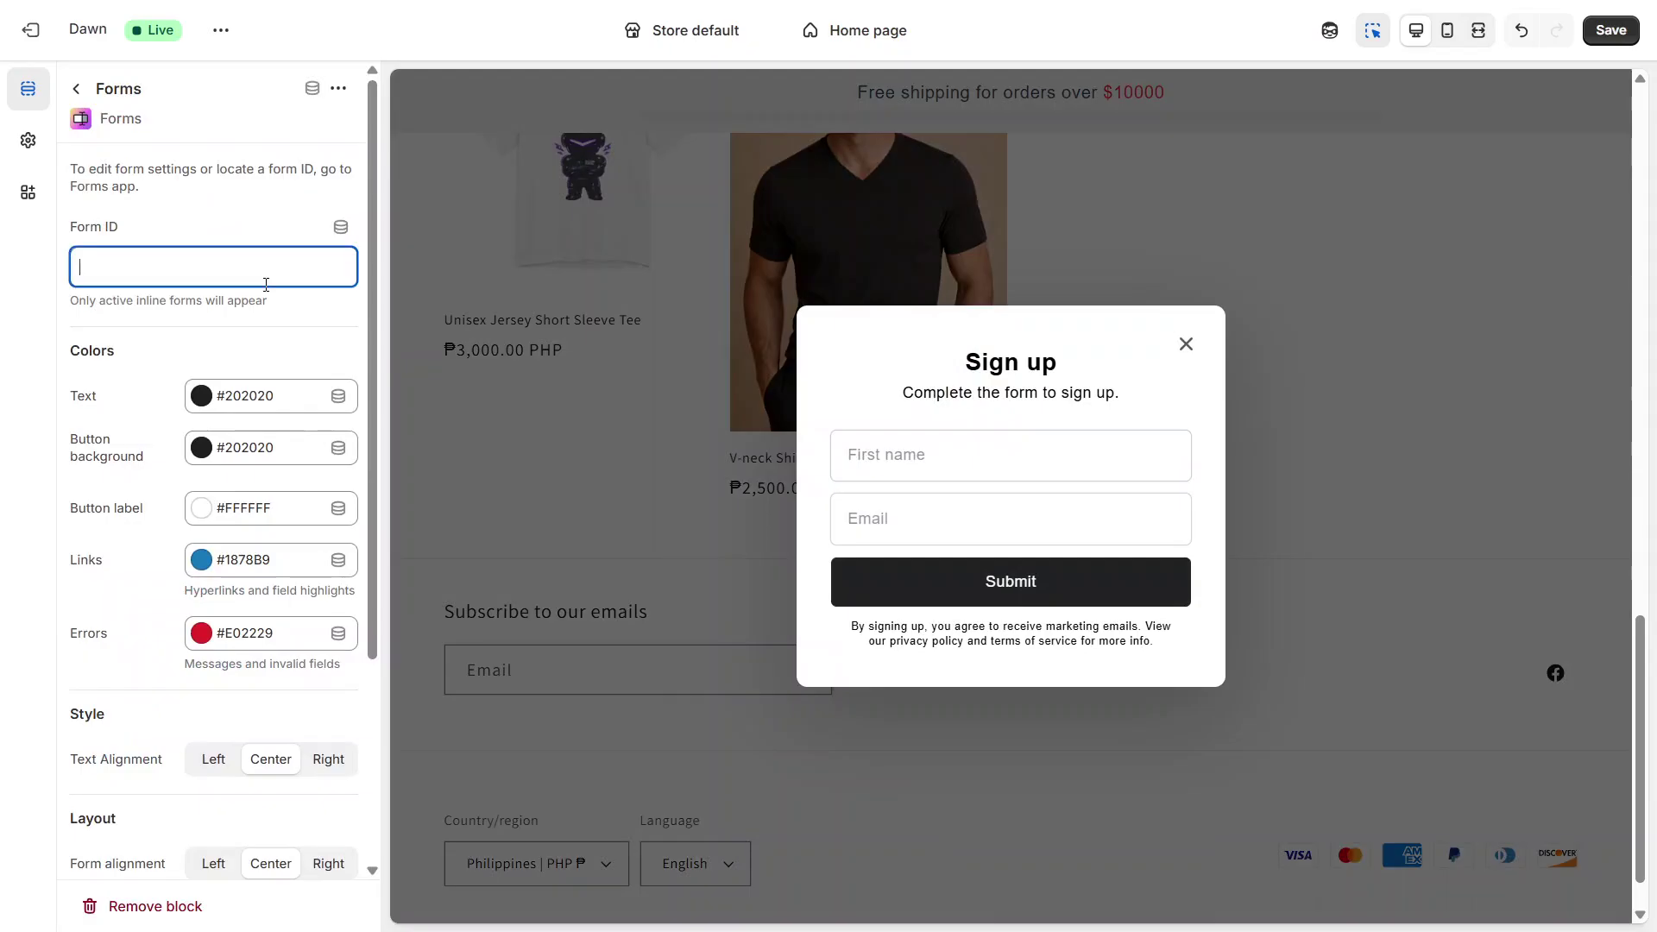
key(ctrl+v)
key(ctrl+s)
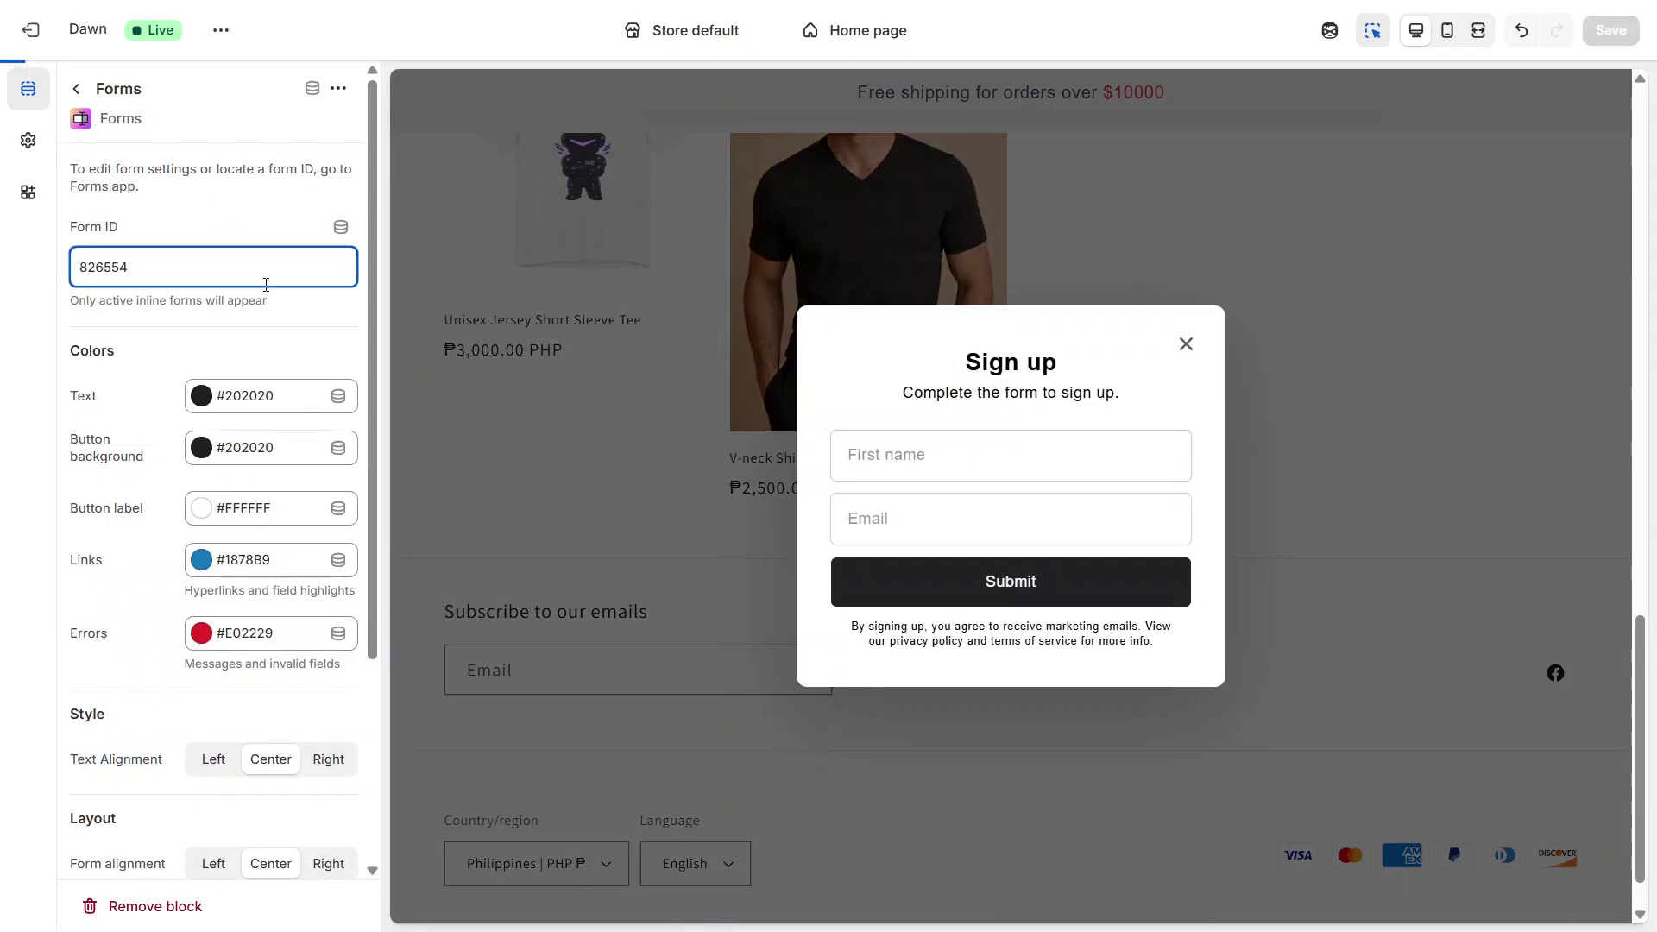